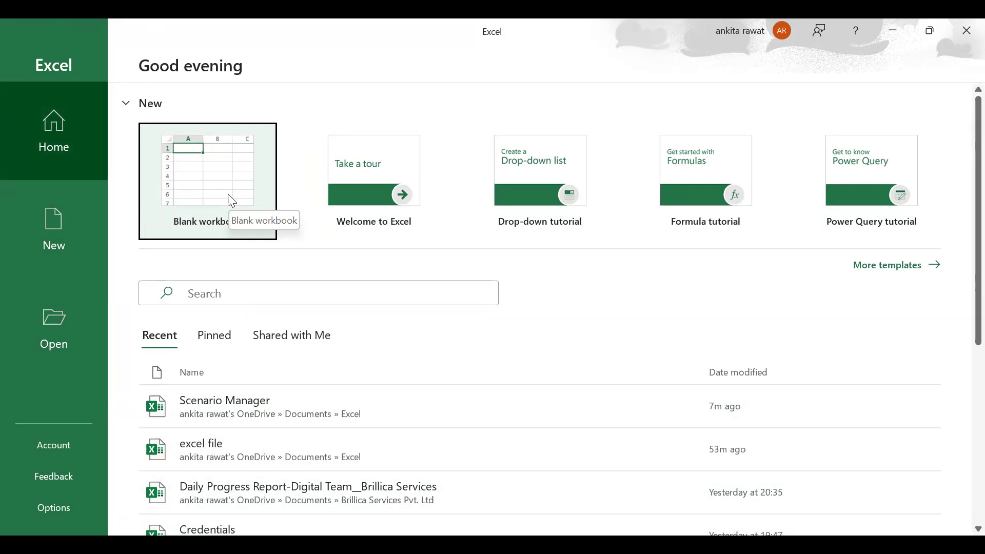
Step: Create a new blank workbook
click(201, 182)
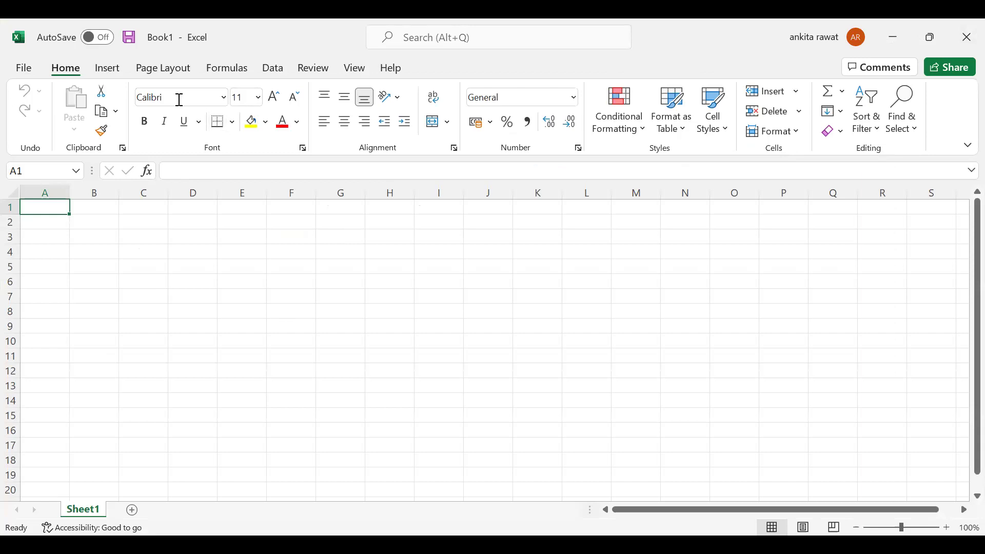
click(106, 74)
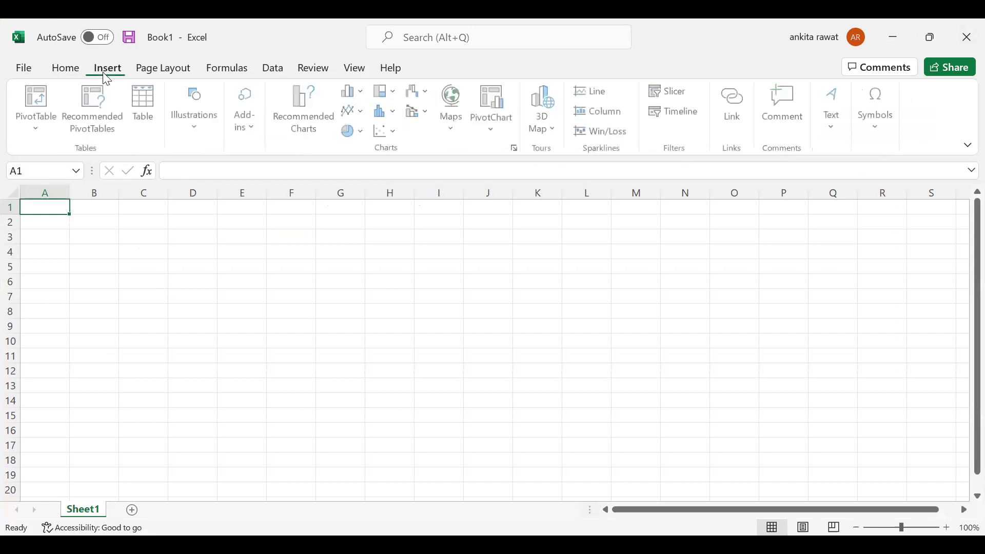
click(62, 74)
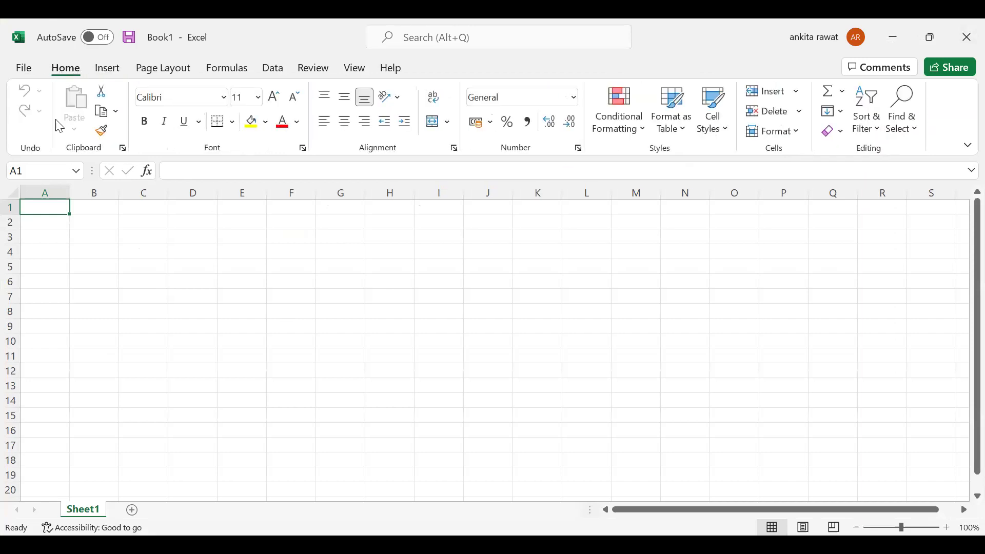
click(110, 71)
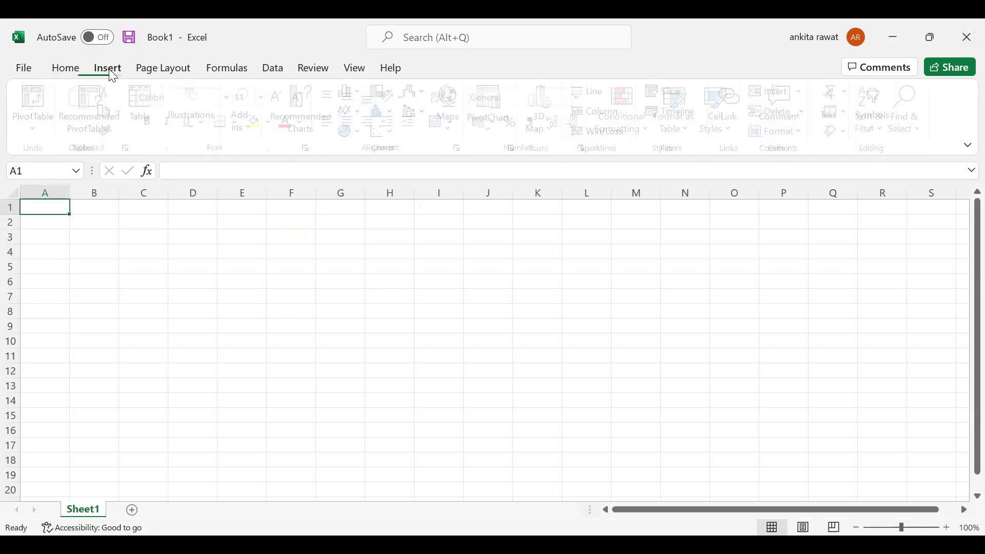
click(154, 69)
click(228, 69)
click(63, 72)
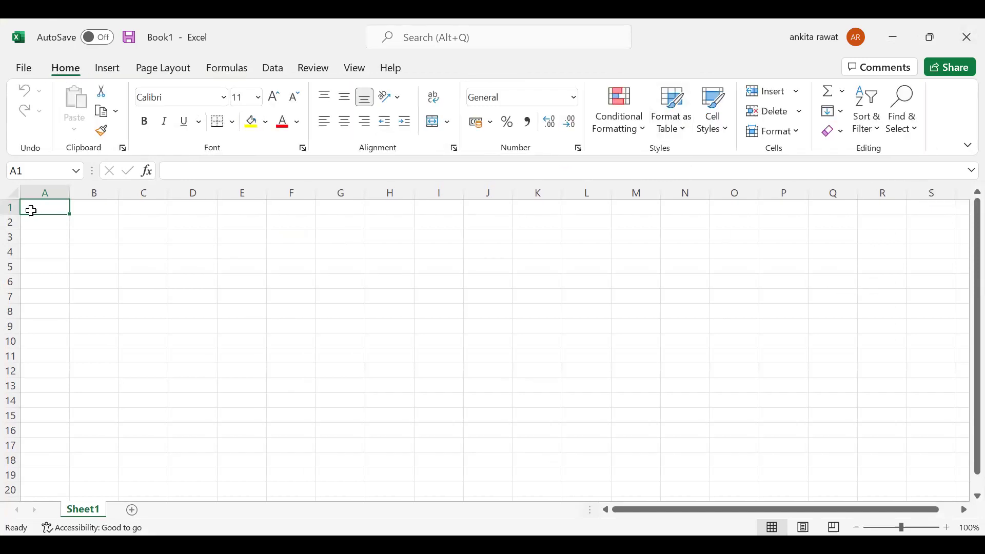
Step: Examine the sheet's grid by highlighting cells A1 to P1, individual columns such as C and D, and rows 1 to 6
drag(37, 207, 796, 203)
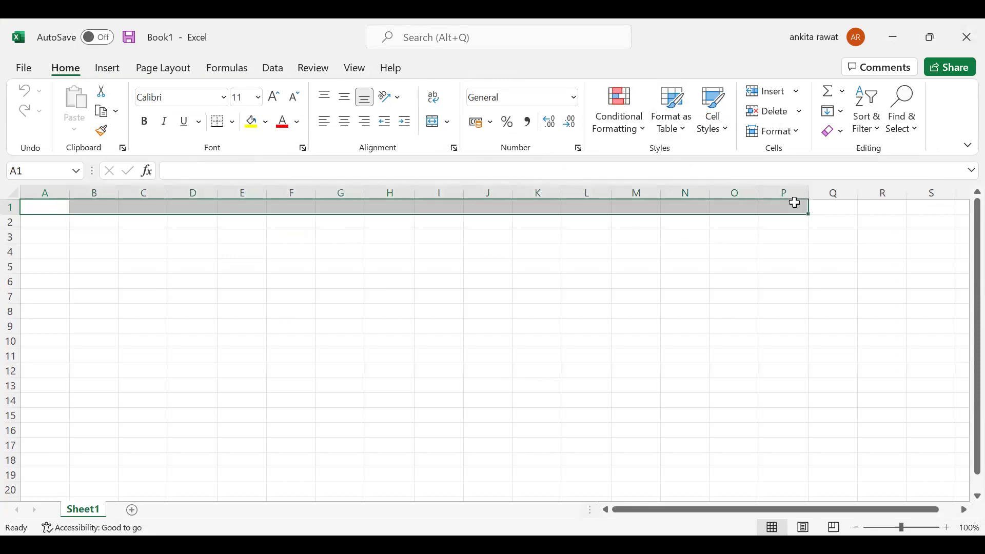
click(734, 296)
click(45, 192)
click(143, 192)
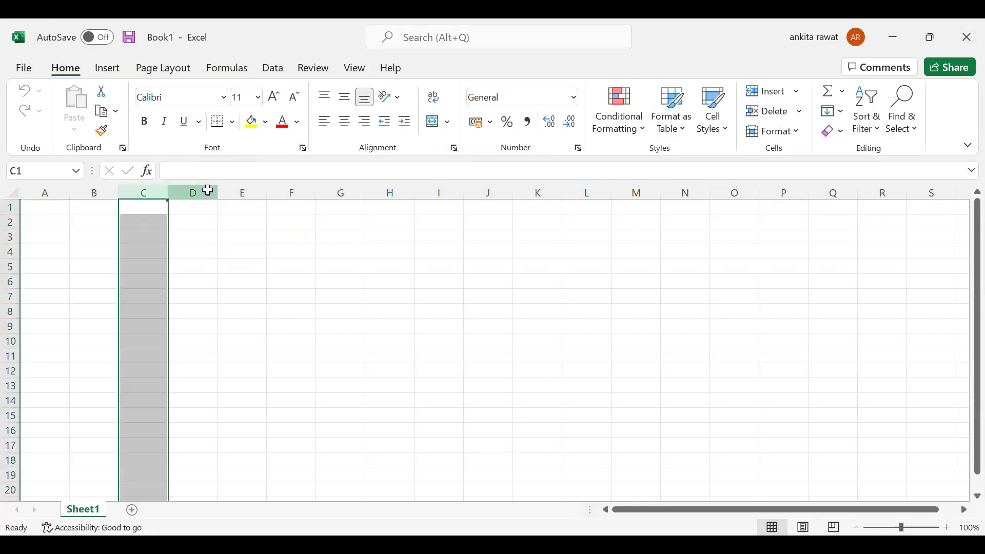
click(194, 192)
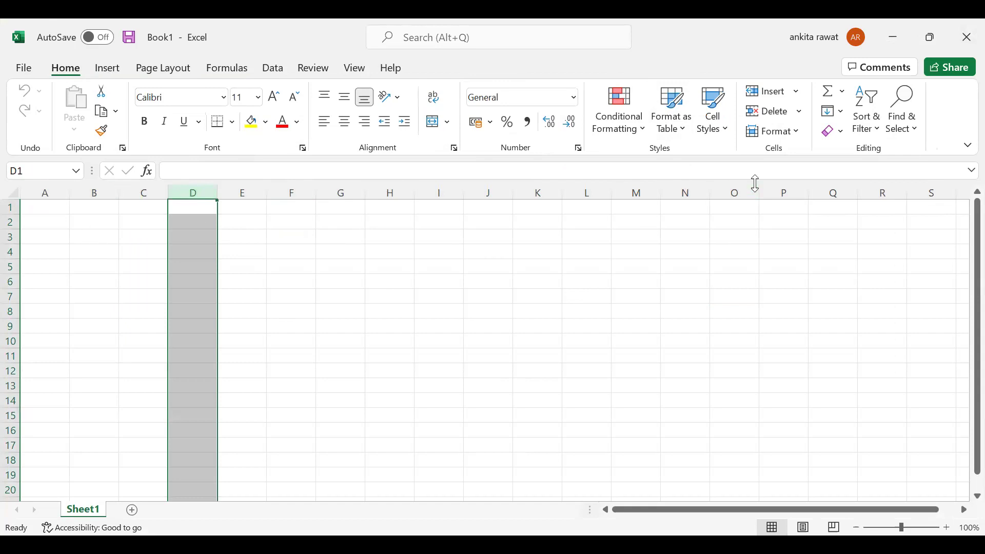
click(10, 207)
click(10, 222)
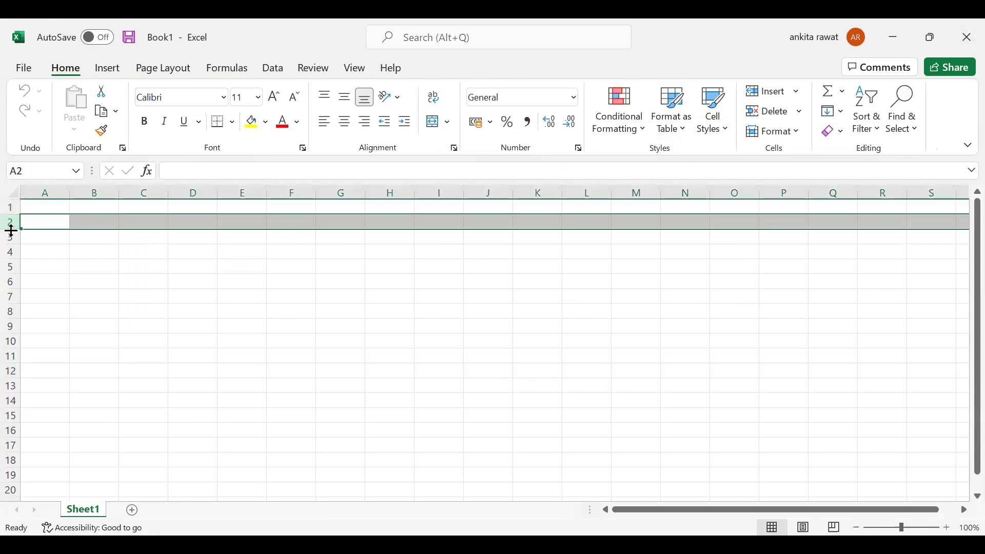
click(10, 237)
click(10, 252)
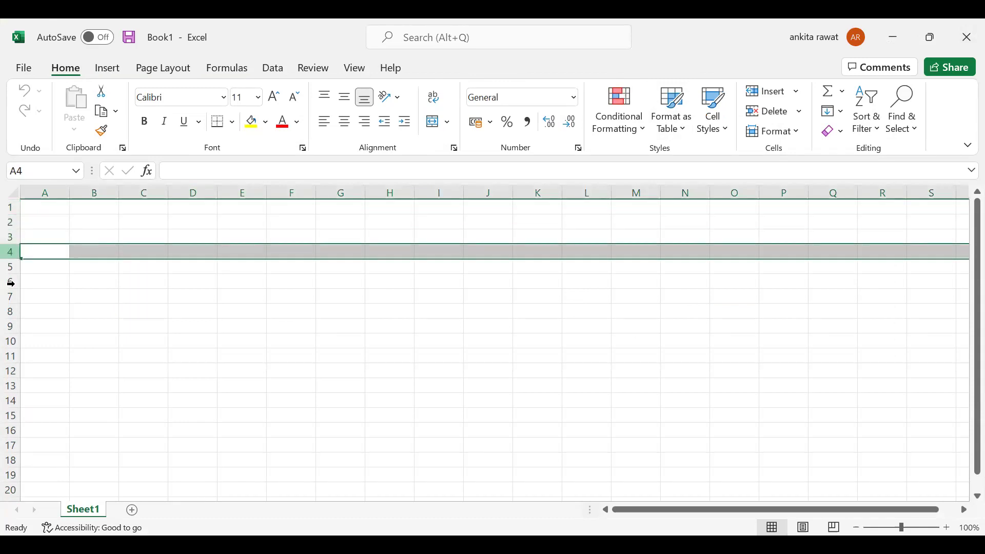
click(10, 267)
click(10, 282)
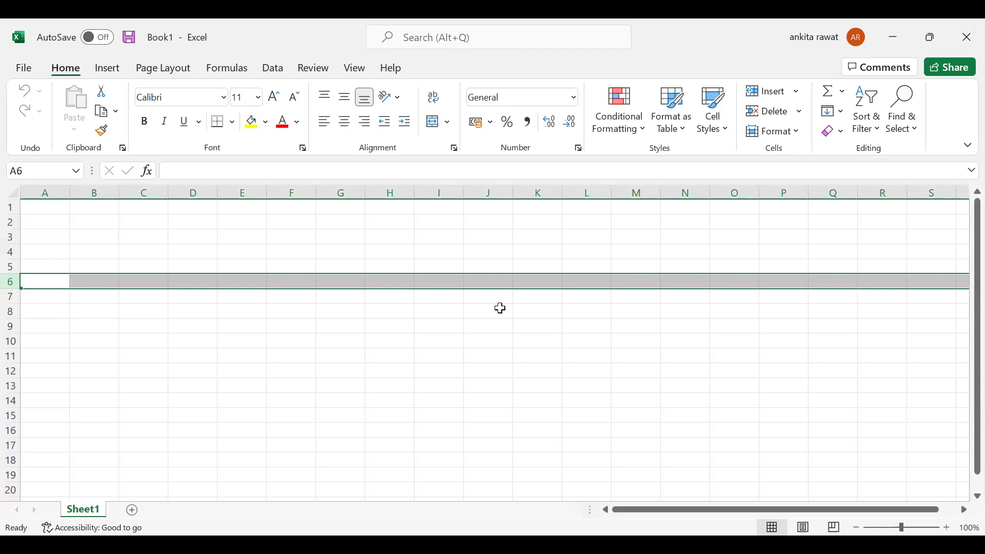
click(171, 312)
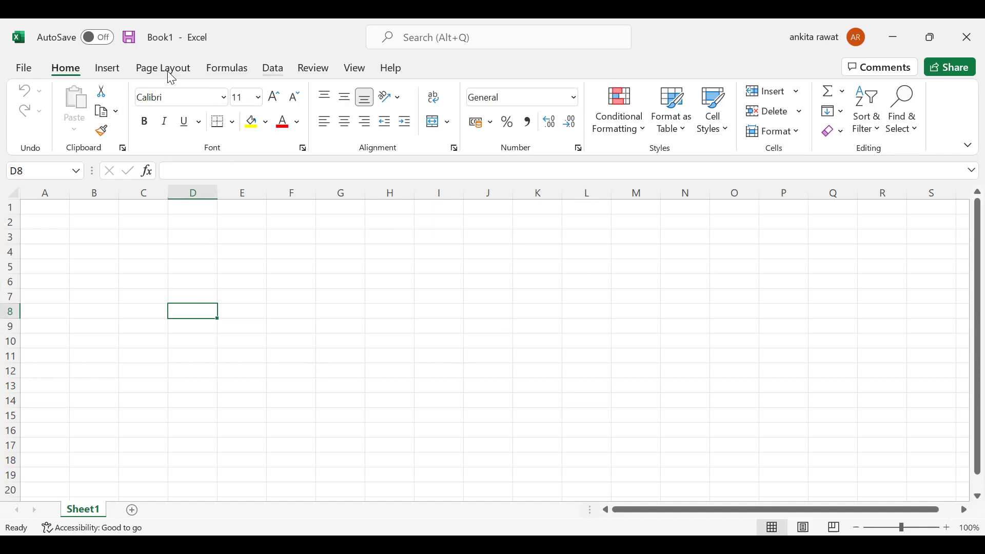
Step: Review the available What-If Analysis tools without starting any of them
click(273, 68)
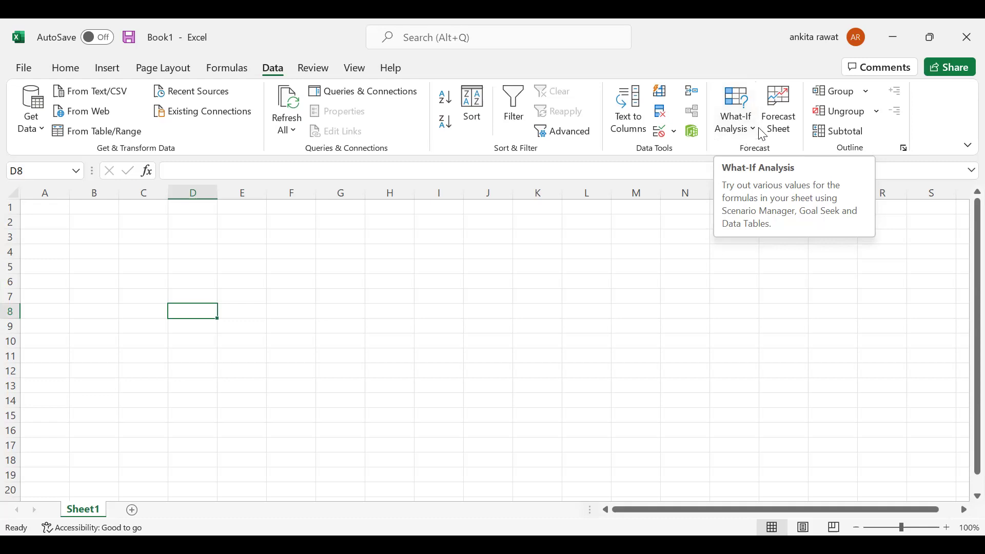
click(759, 133)
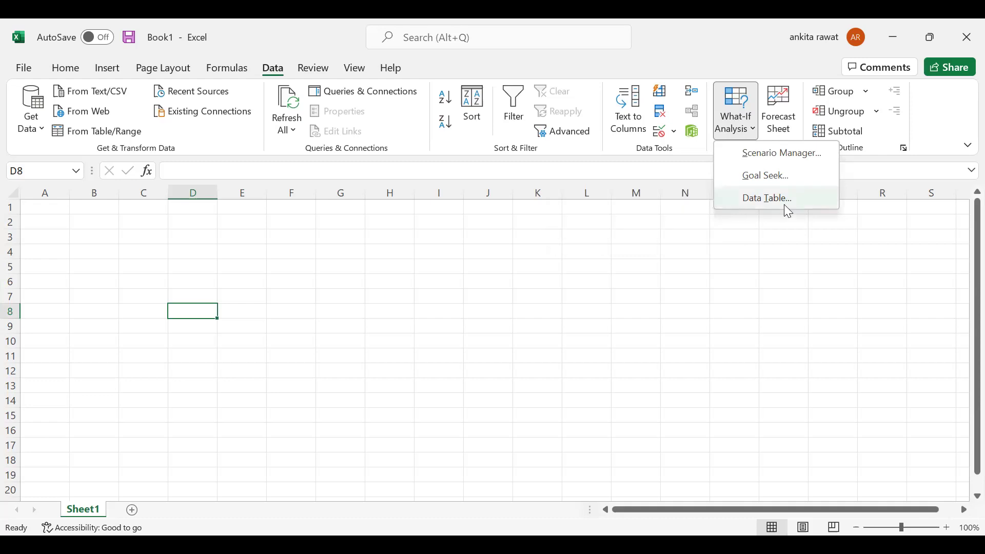
click(722, 330)
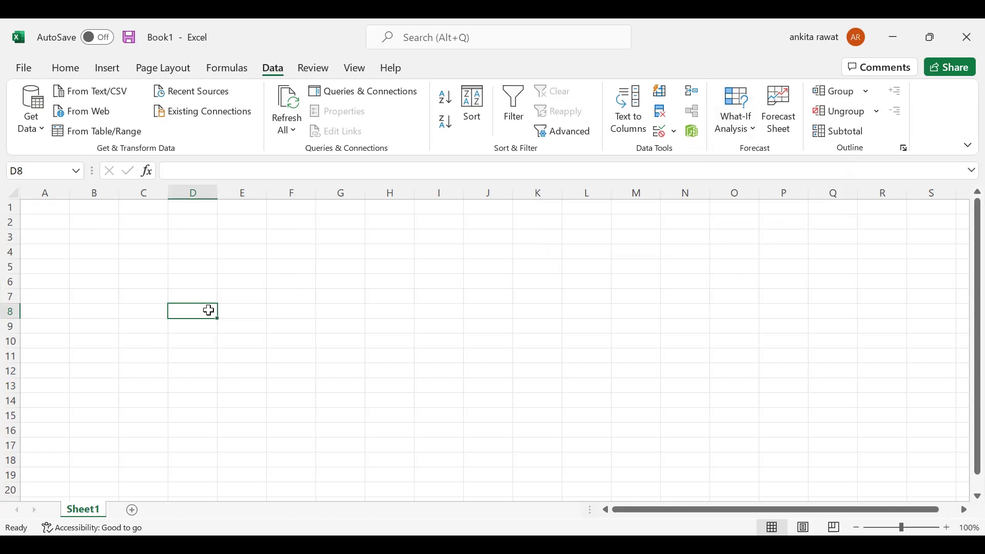
Step: Label cell A2 "Principal" and enter 70,000 as its value in B2
click(48, 221)
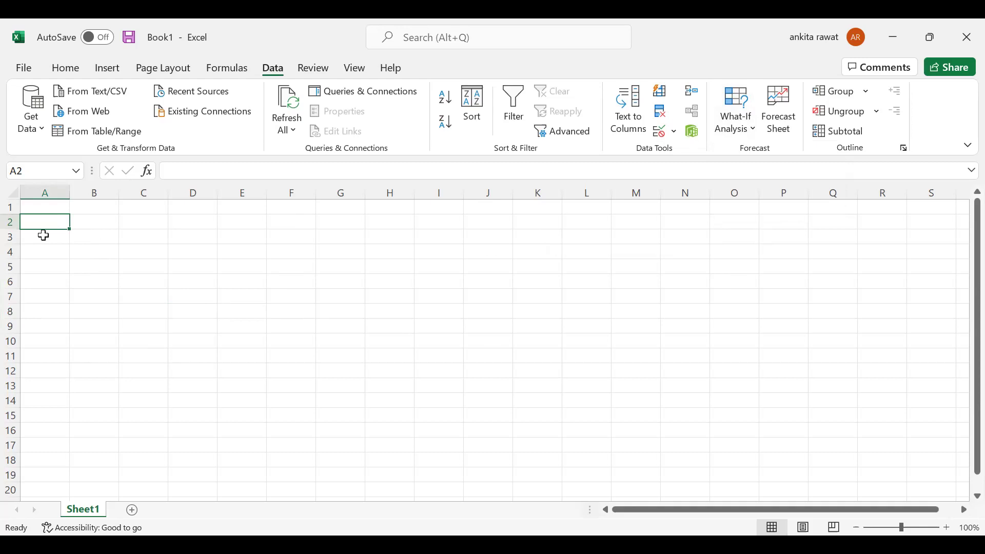
text(Prin)
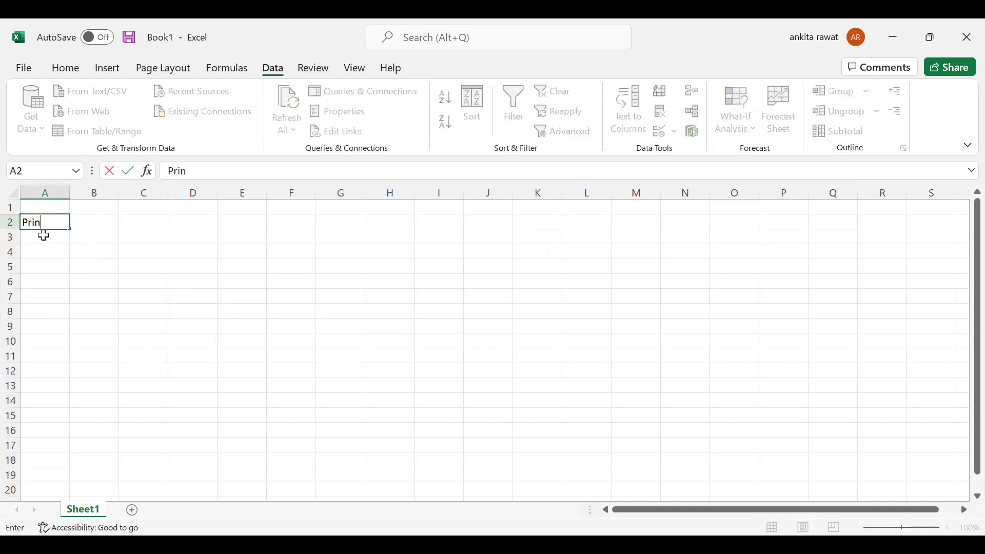
text(cipla)
key(BackSpace)
key(BackSpace)
text(al)
click(82, 218)
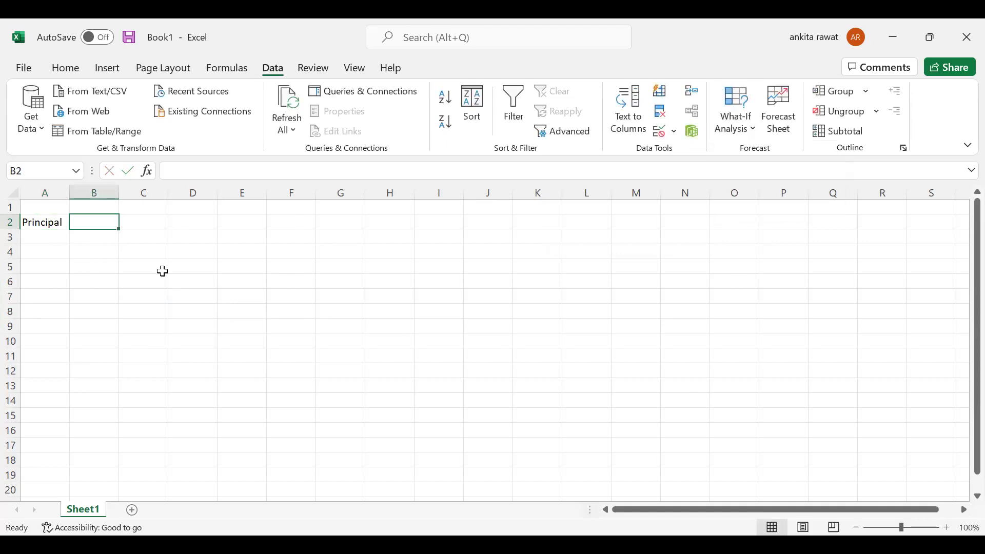
text(70)
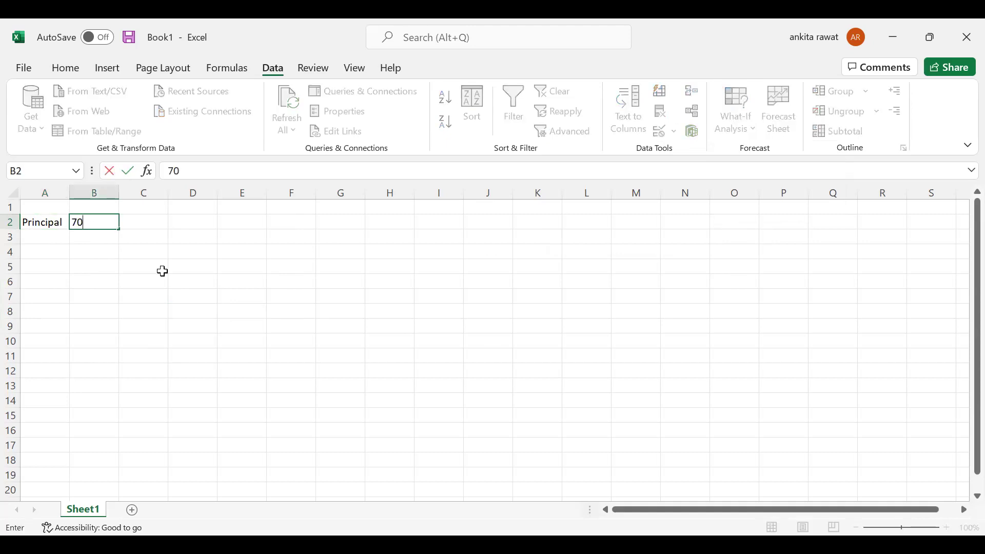
text(,000)
key(Return)
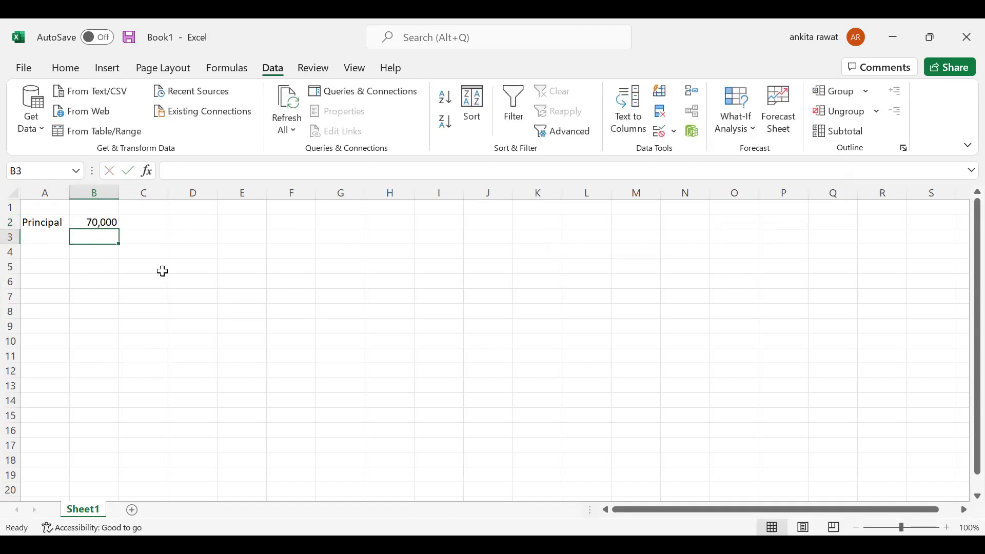
Step: Label cell A3 "ROI(per year)" and widen column A so the label fits
click(30, 239)
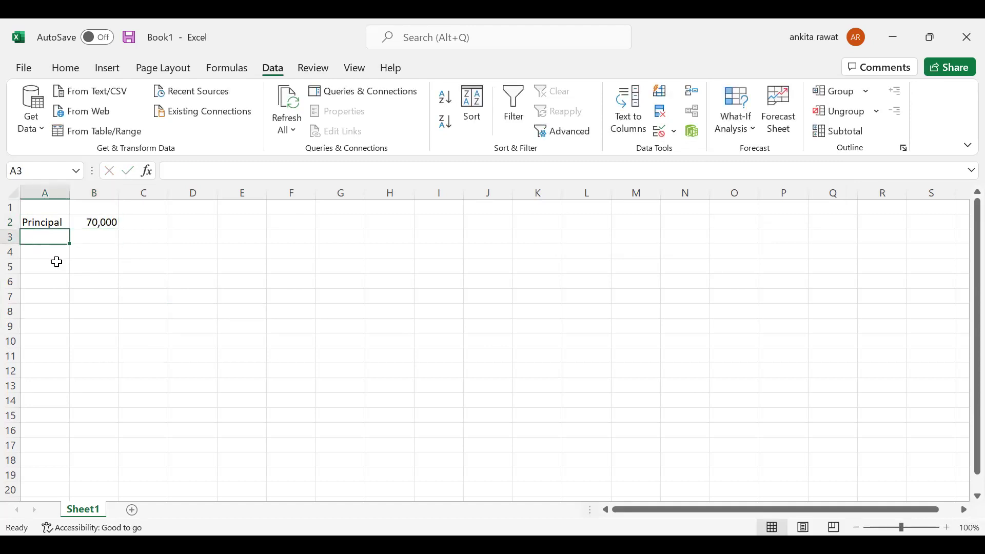
text(ROI)
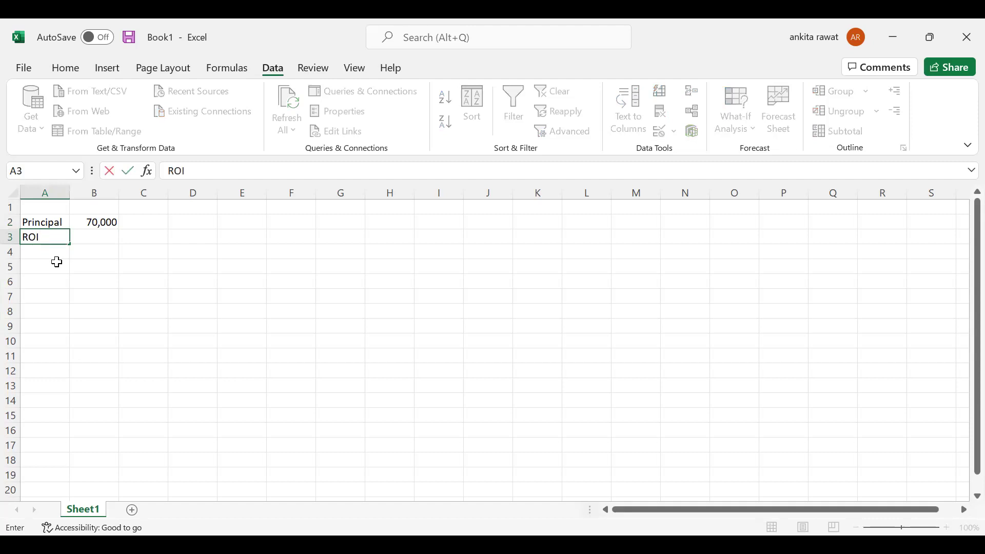
text(())
click(43, 238)
text(per year)
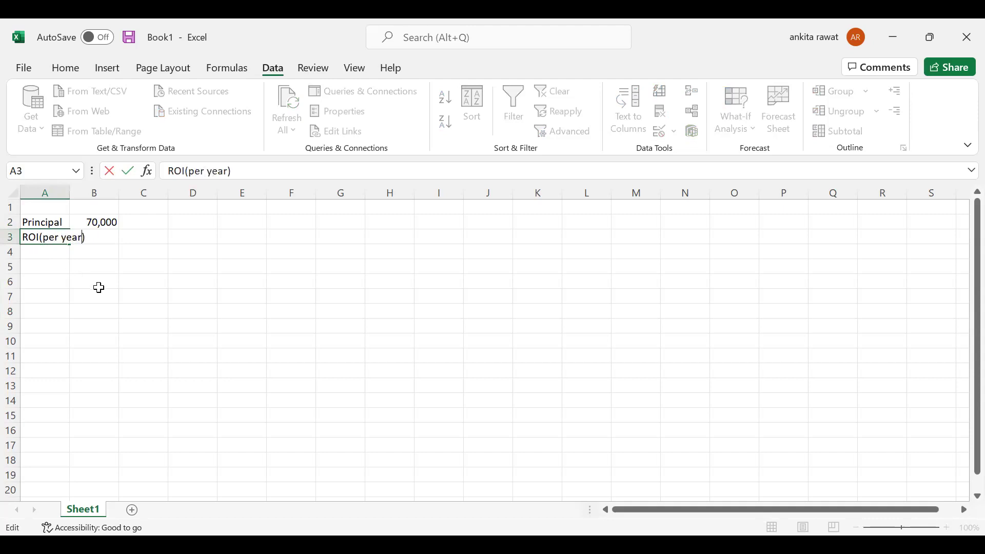
click(113, 314)
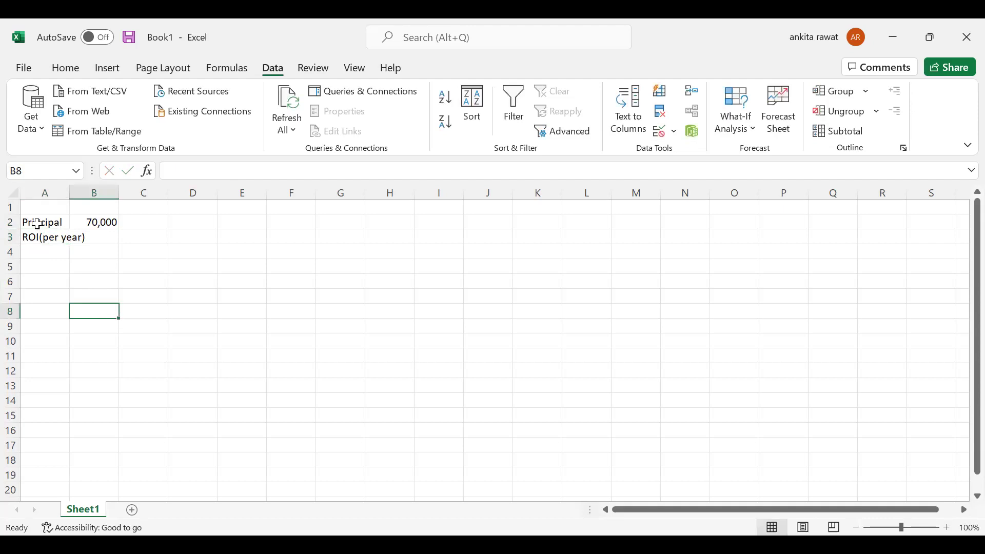
drag(71, 193, 101, 194)
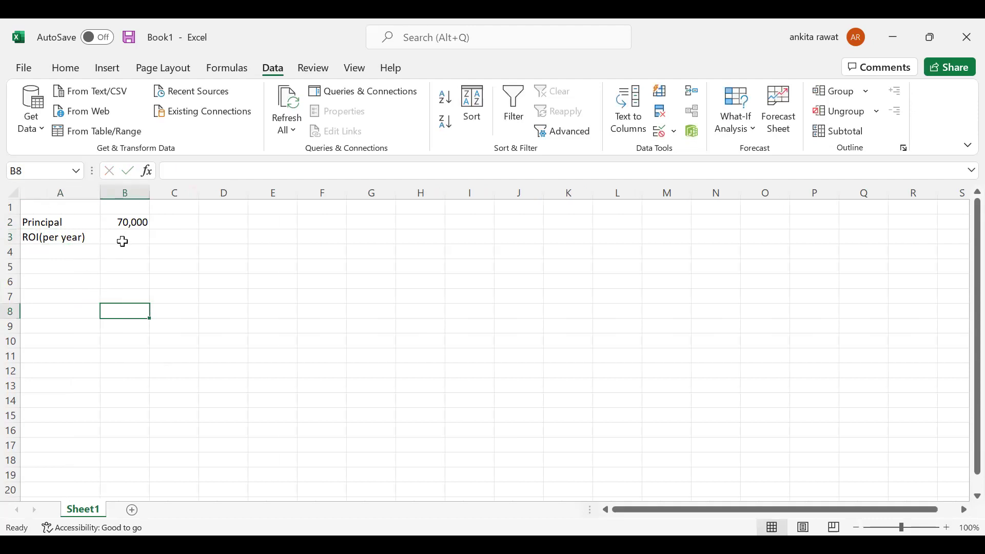
Step: Enter 12.50% as the yearly ROI in cell B3
click(123, 237)
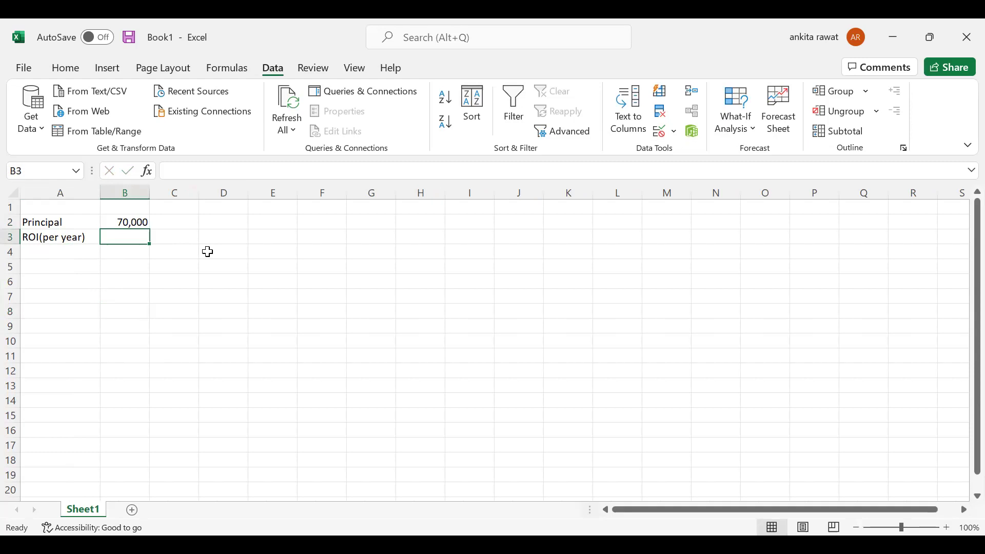
text(12)
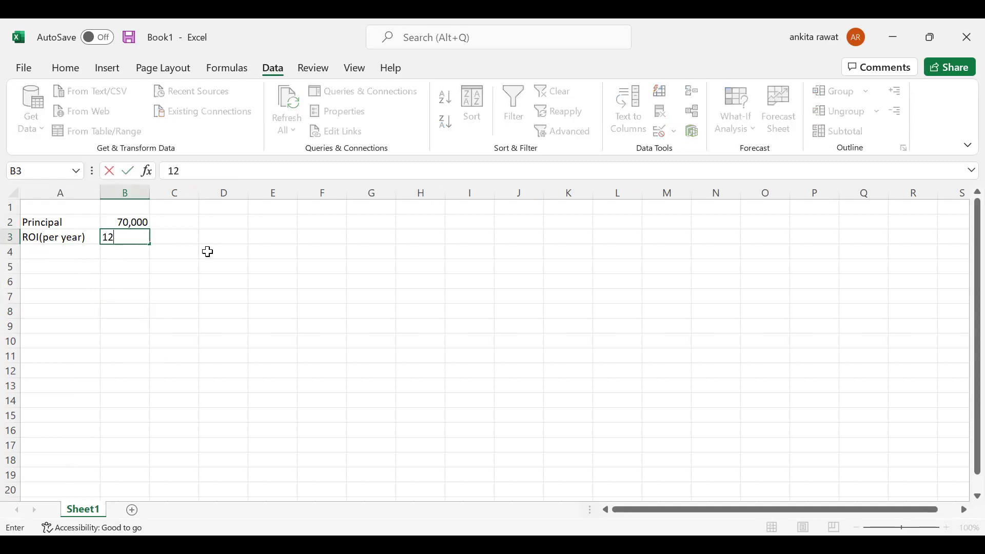
text(.50%)
key(Return)
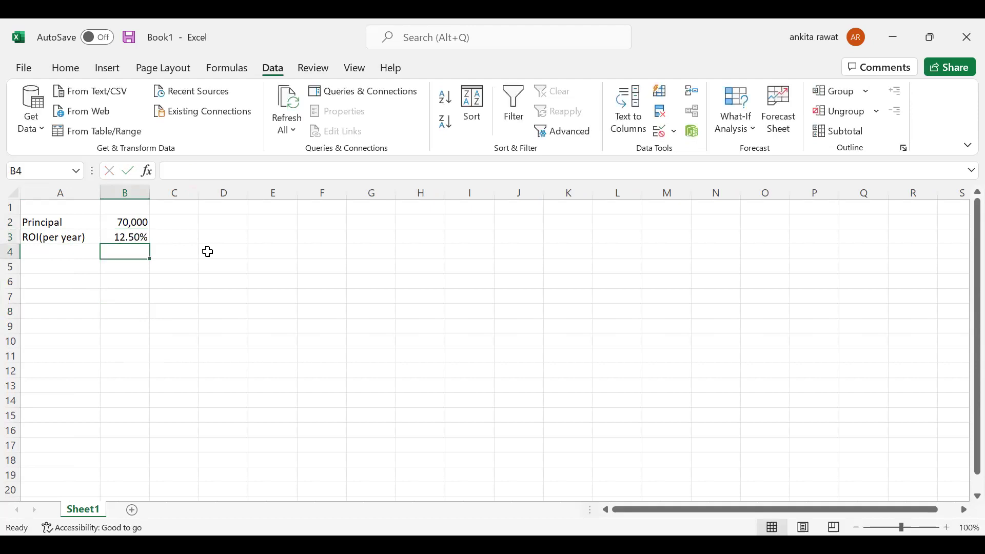
Step: Label cell A4 "Time (in months)" and widen column A further to fit the whole label
click(73, 254)
text(ti)
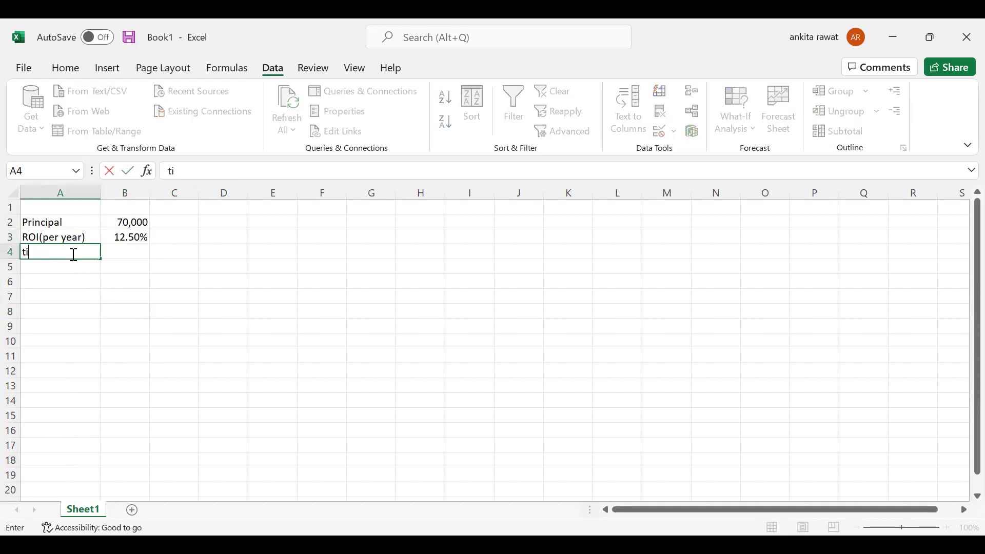
key(BackSpace)
key(BackSpace)
text(Time)
text(())
click(54, 252)
text(in months)
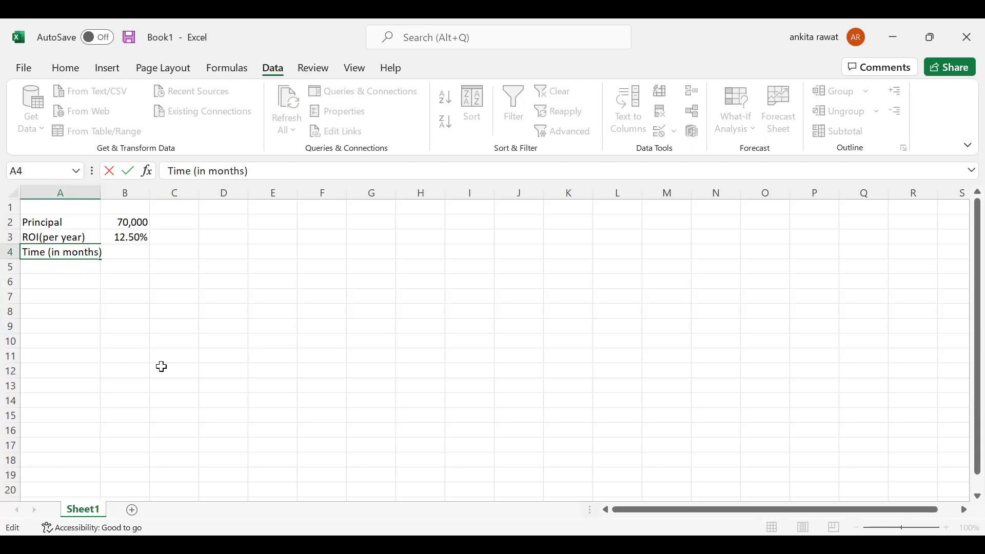
click(162, 362)
click(132, 253)
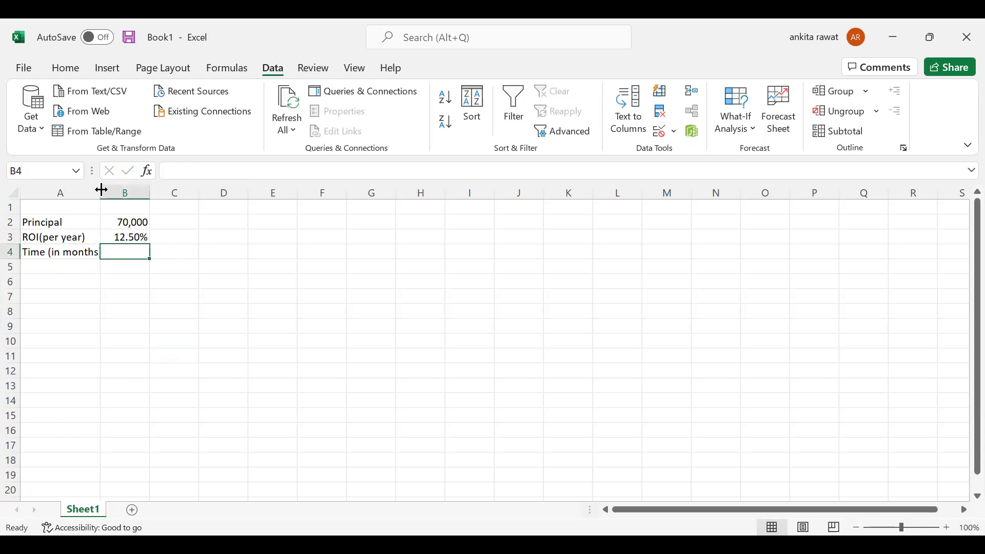
drag(101, 191, 123, 190)
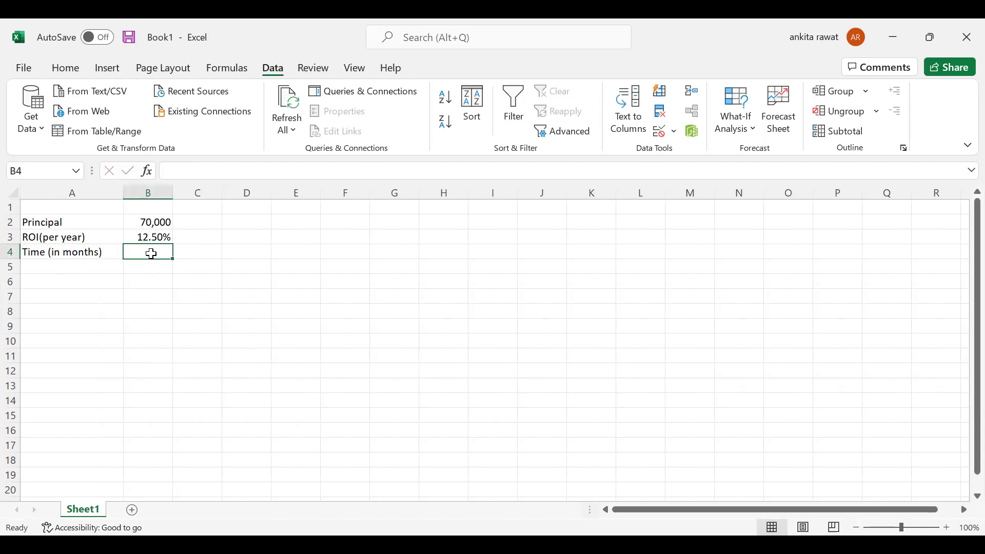
Step: Enter 24 as the time in months in cell B4
text(24)
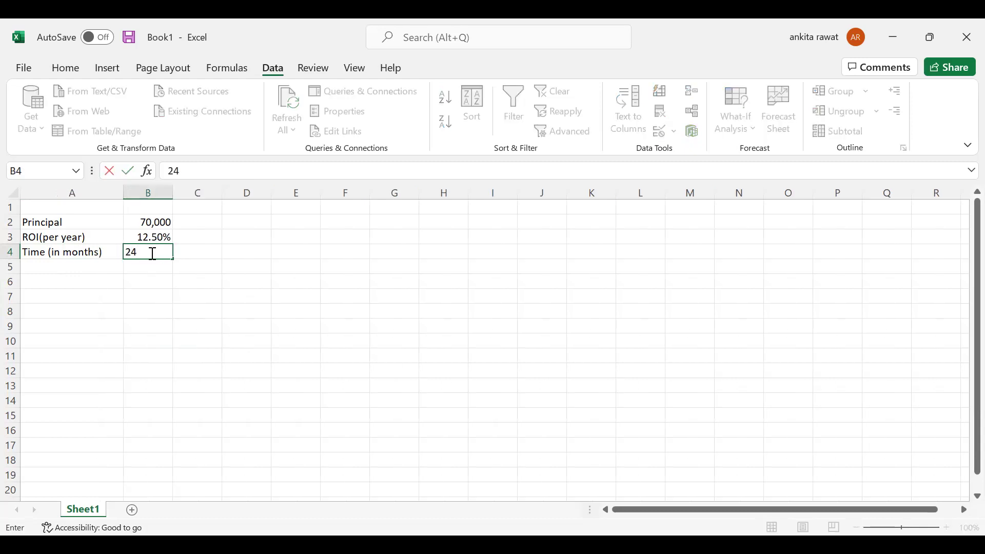
click(138, 329)
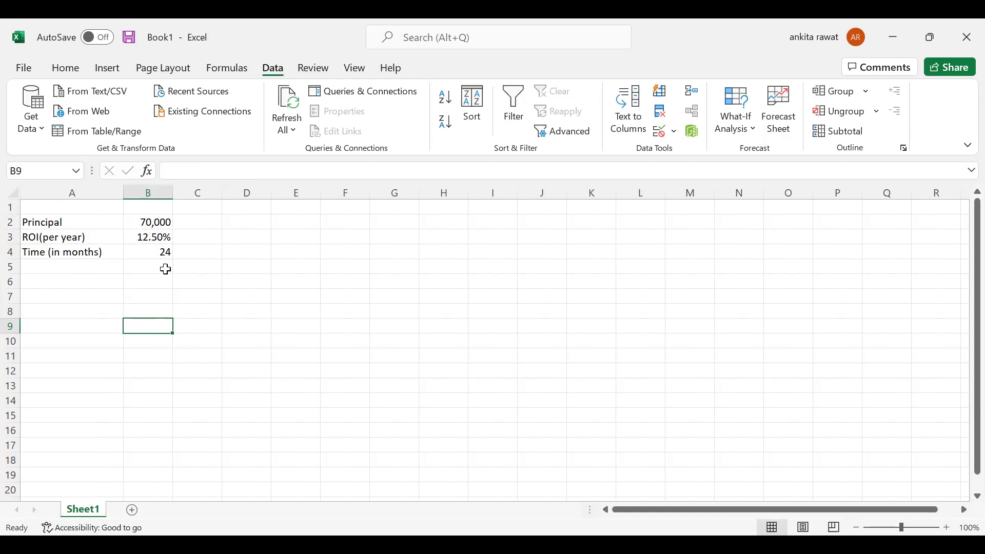
click(48, 284)
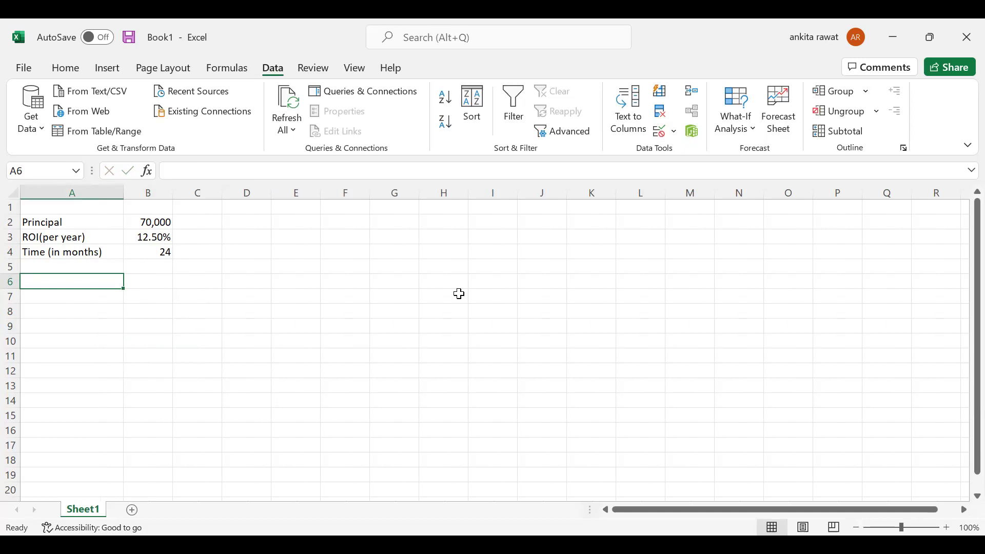
Step: Label cell A6 "Intsallment" below the loan details
text(Intsallment)
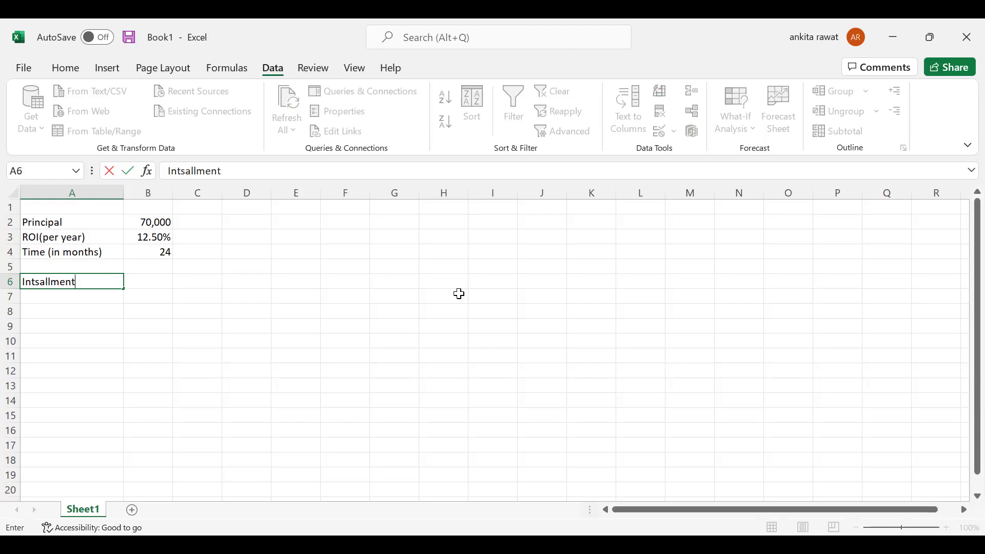
click(205, 366)
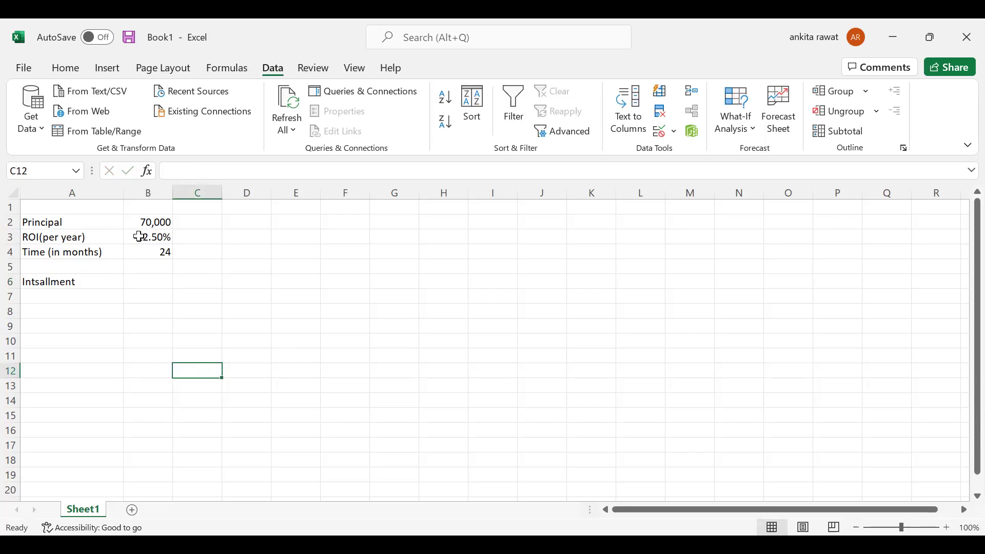
click(148, 222)
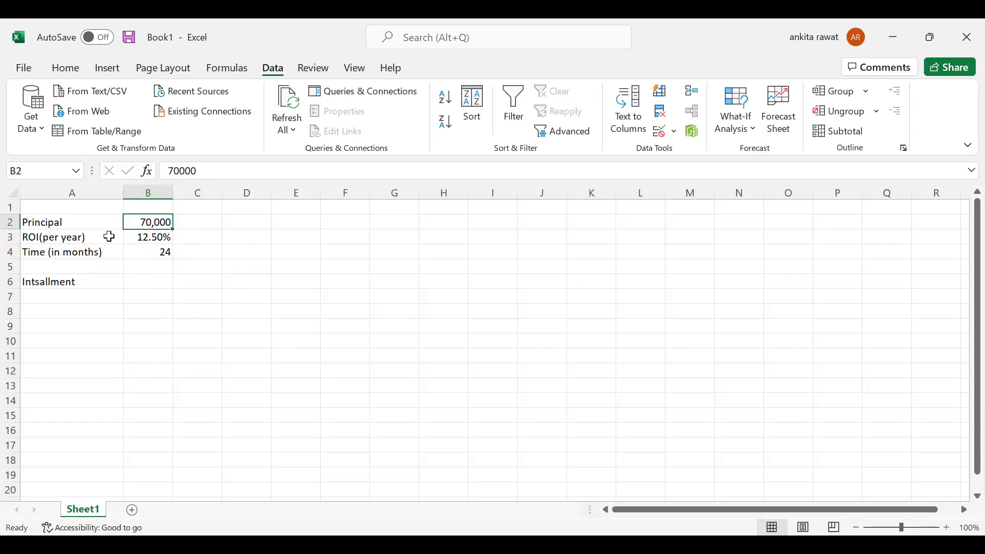
Step: Calculate the monthly installment in cell B6 with the formula =PMT(B3/12,B4,B2)
click(148, 281)
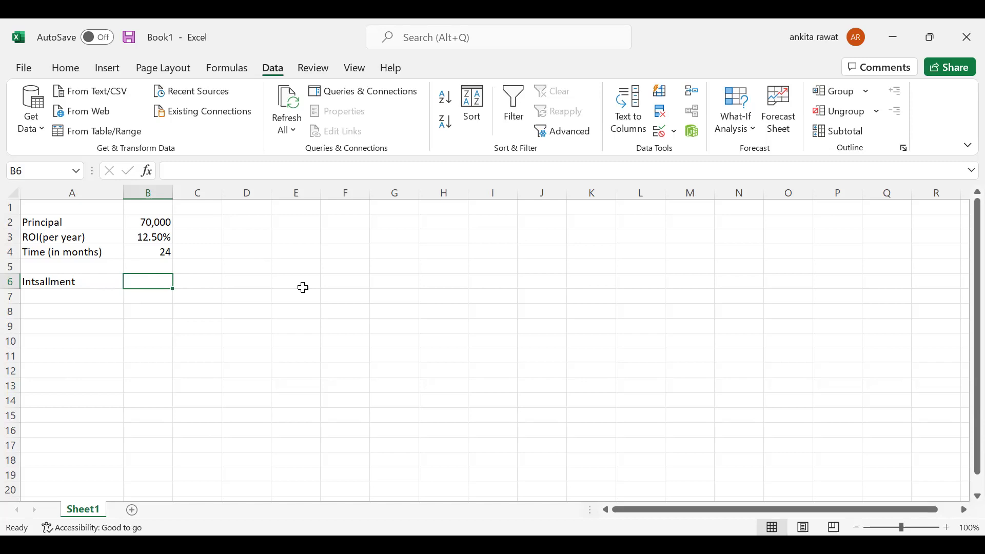
text(=)
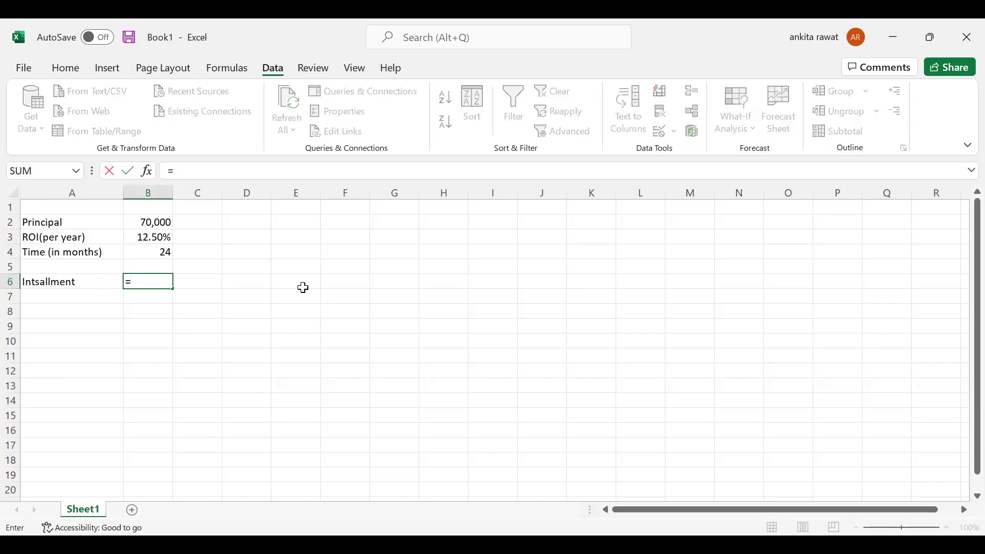
text(pmt)
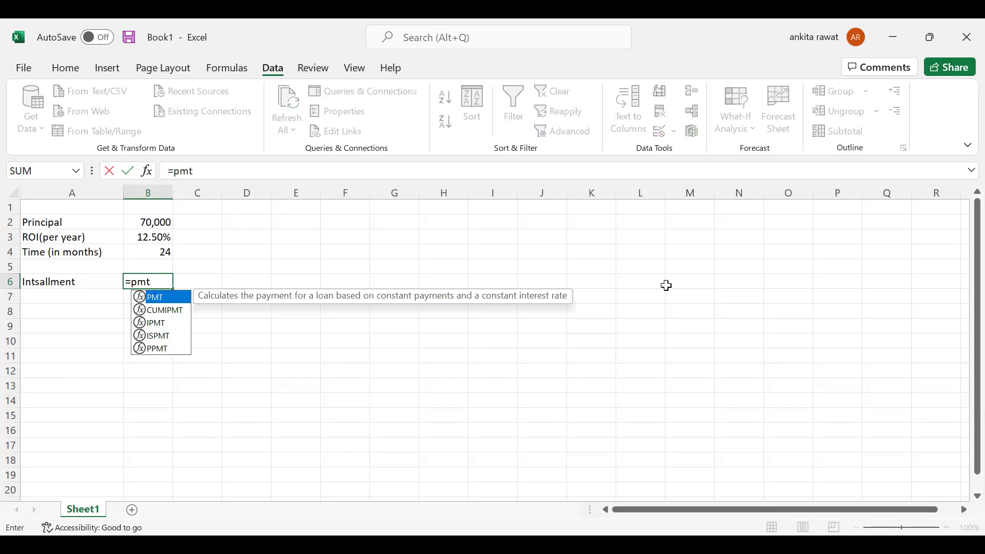
text(()
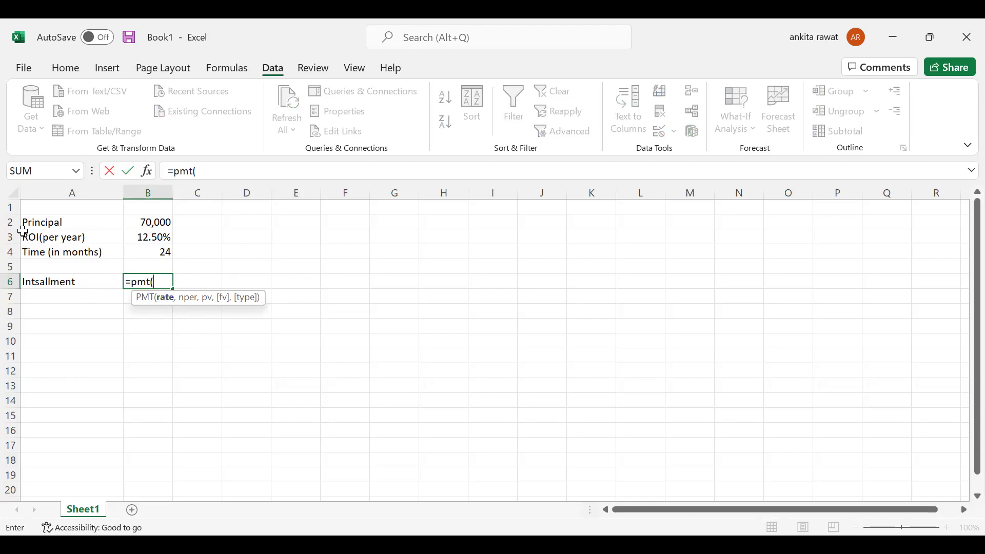
click(145, 238)
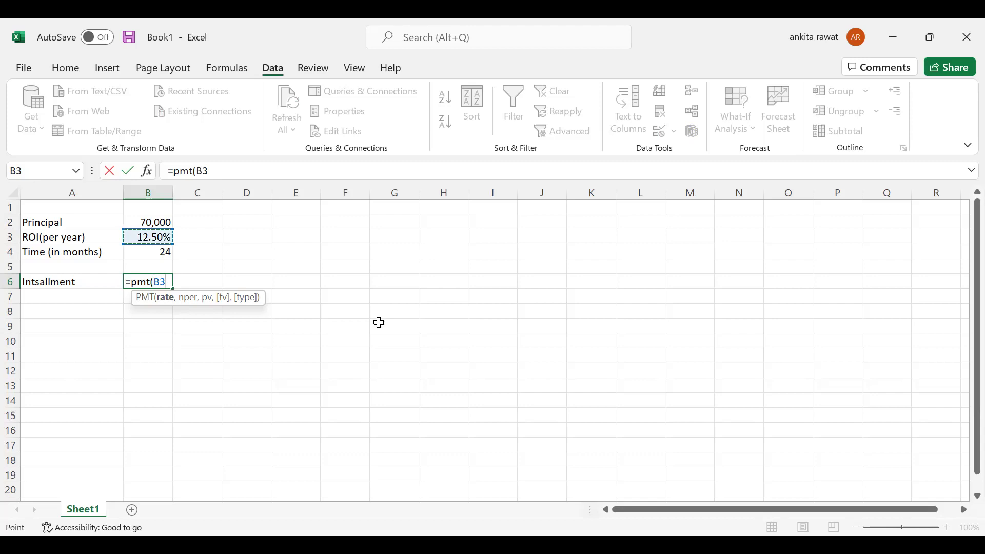
text(/12)
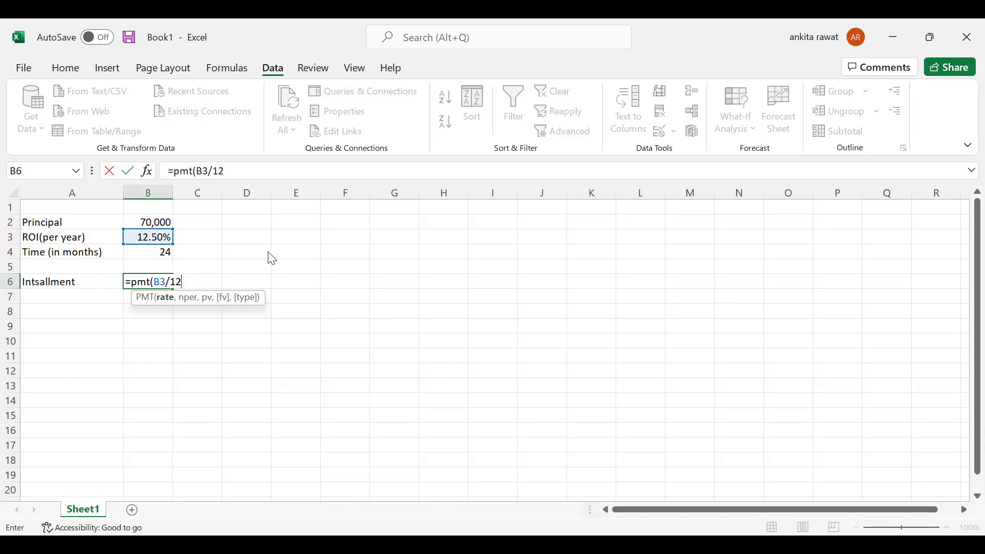
key(Return)
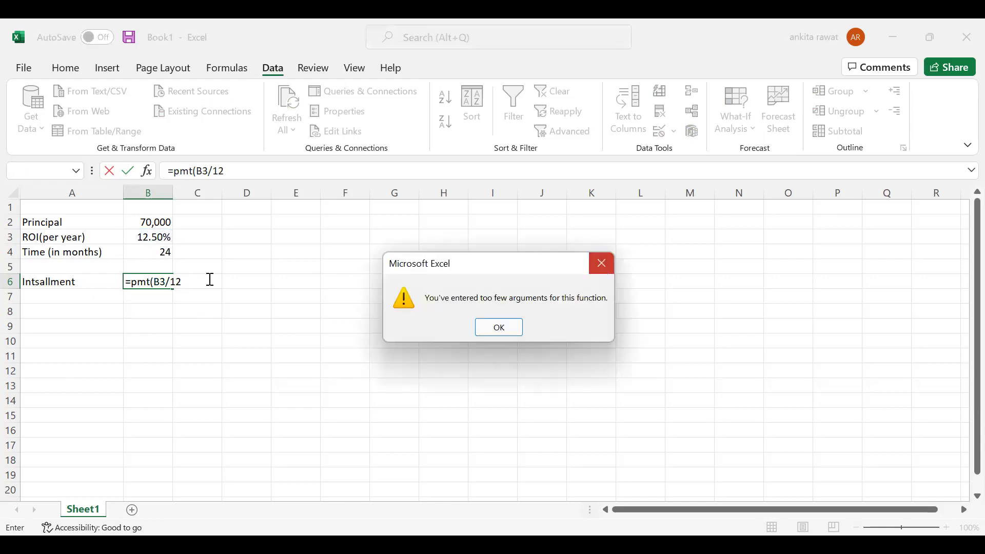
key(Return)
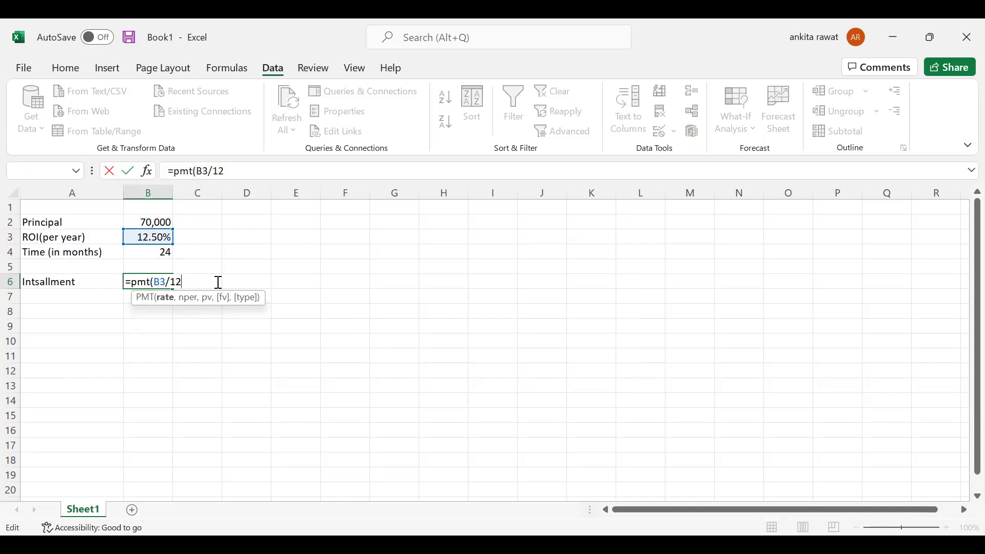
text(,)
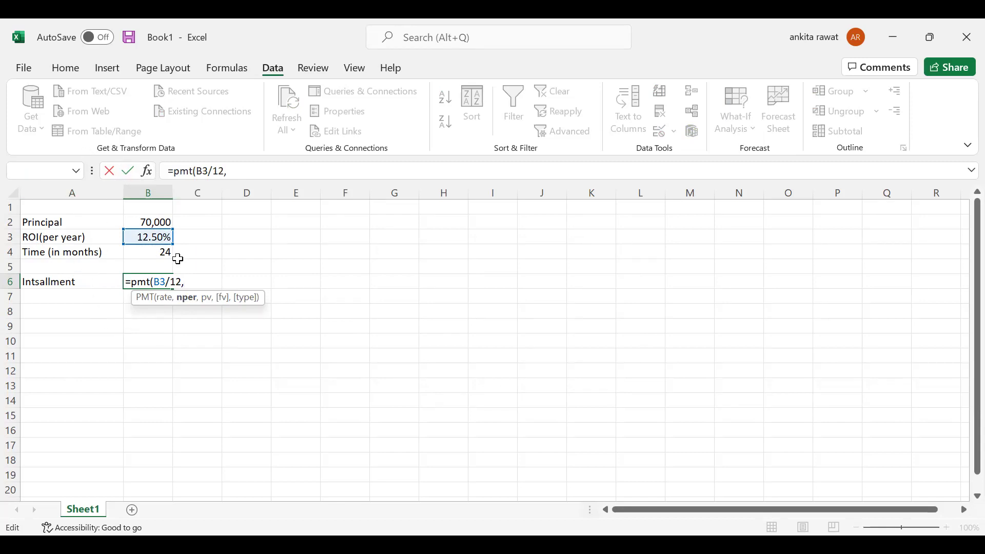
click(150, 252)
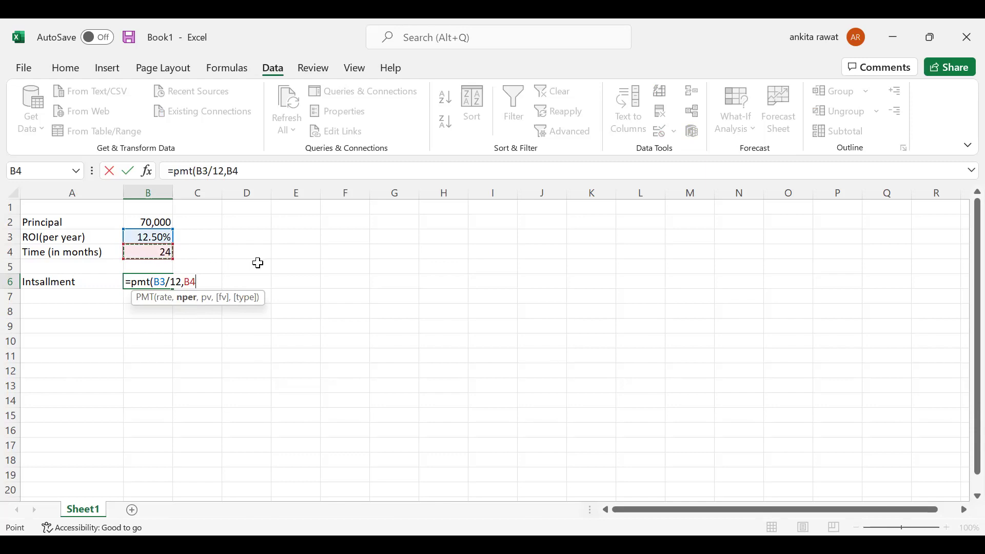
text(,)
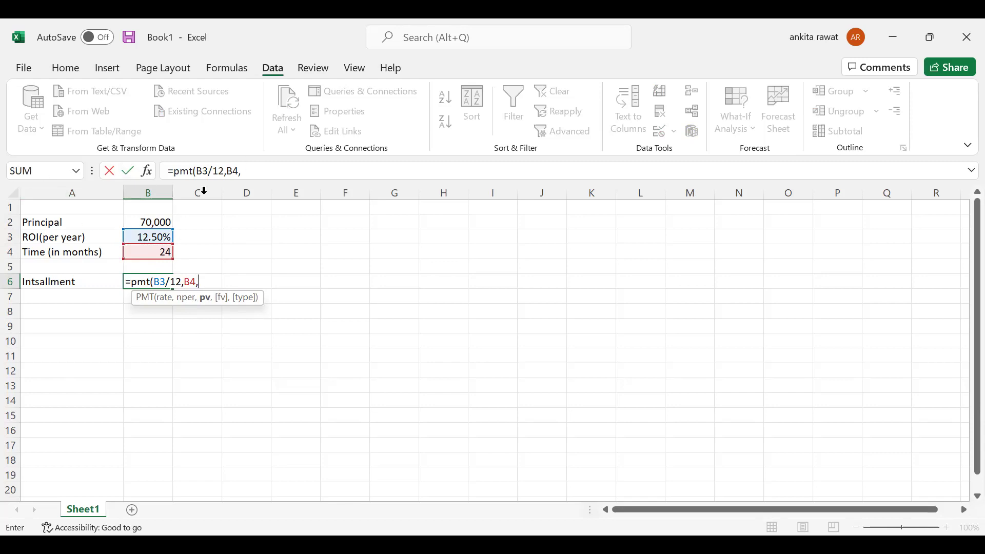
click(139, 222)
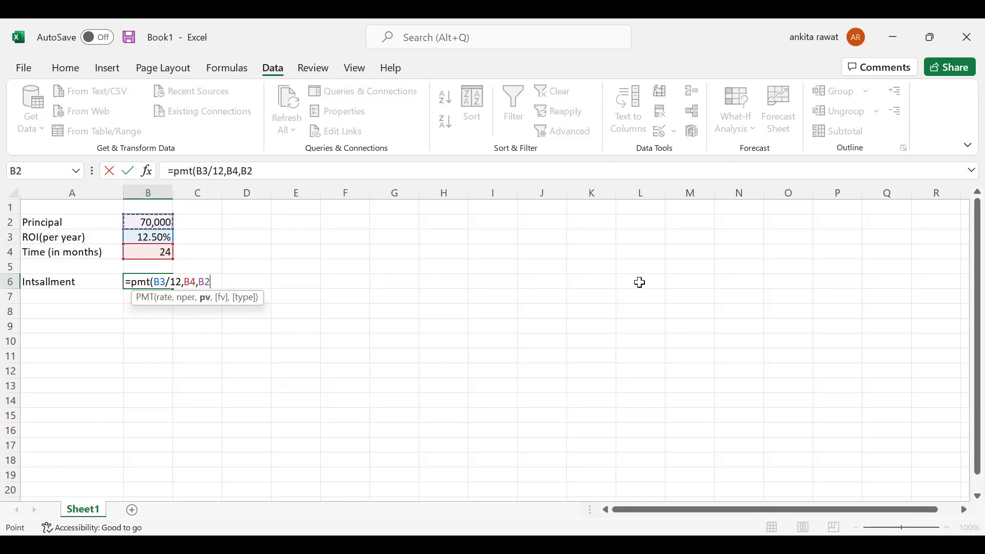
text())
key(Return)
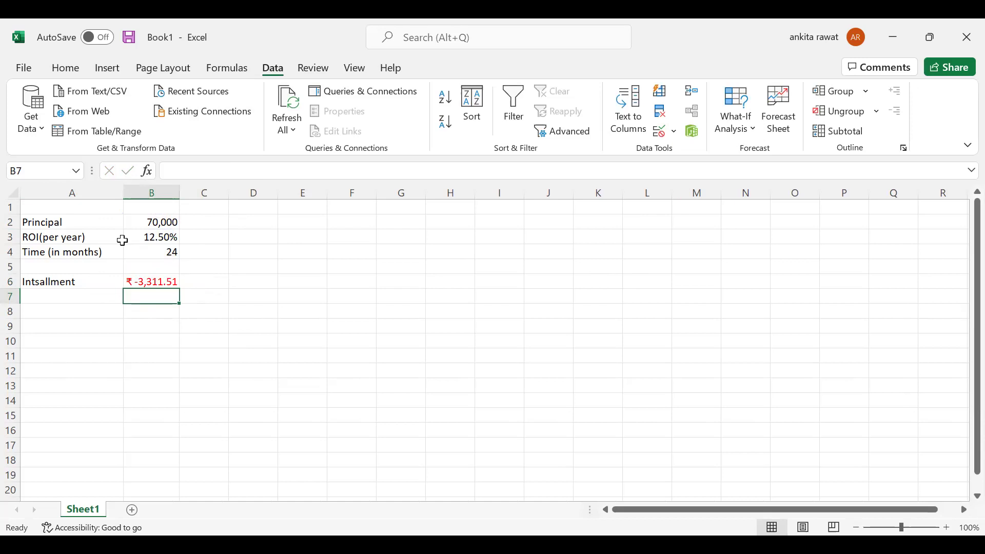
Step: Label cell A7 "Payable Amount" under the installment label
click(170, 252)
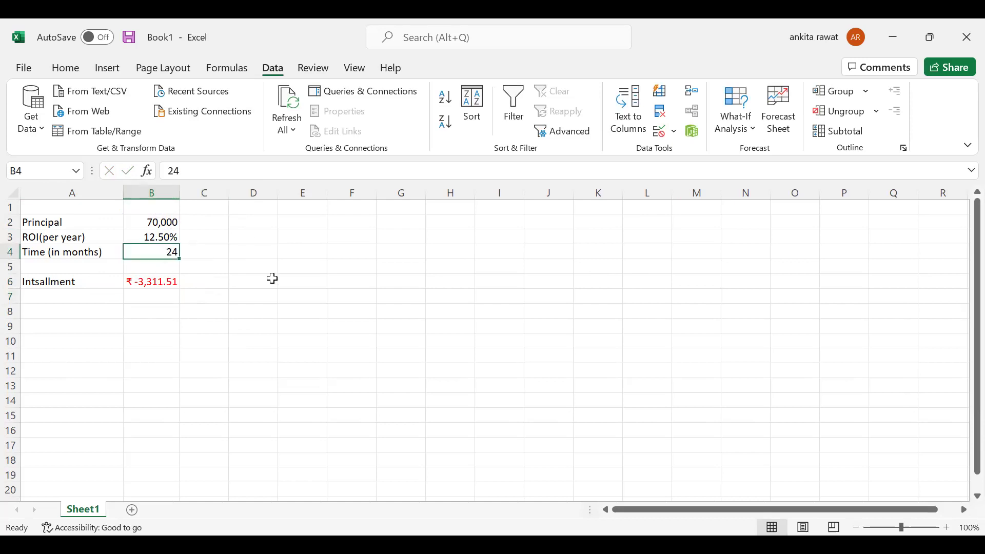
click(272, 279)
click(38, 299)
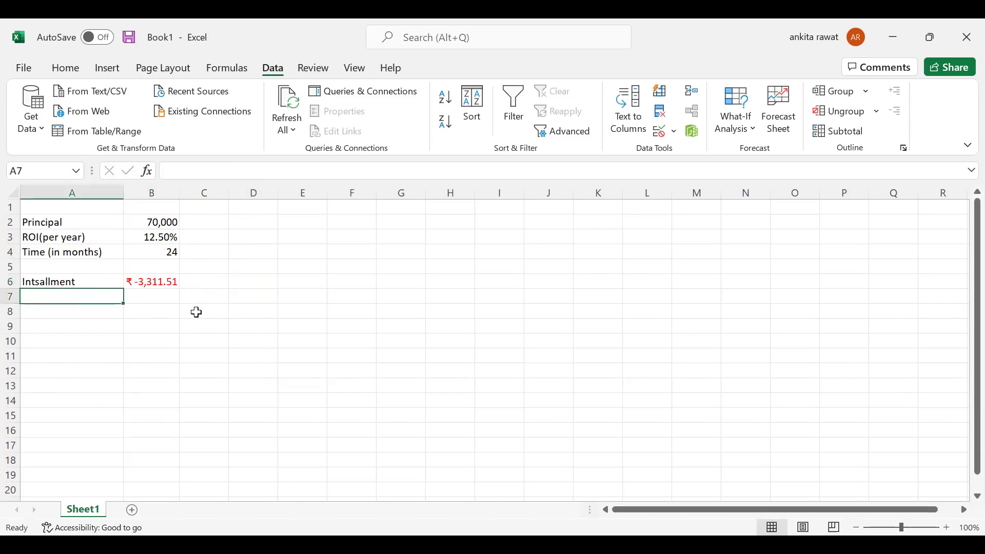
text(Pa)
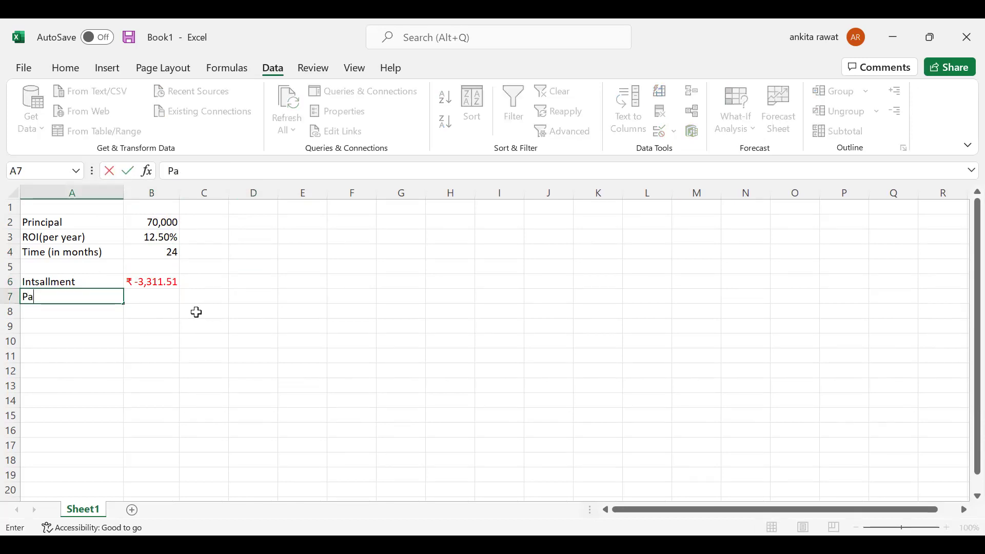
text(yable Amount)
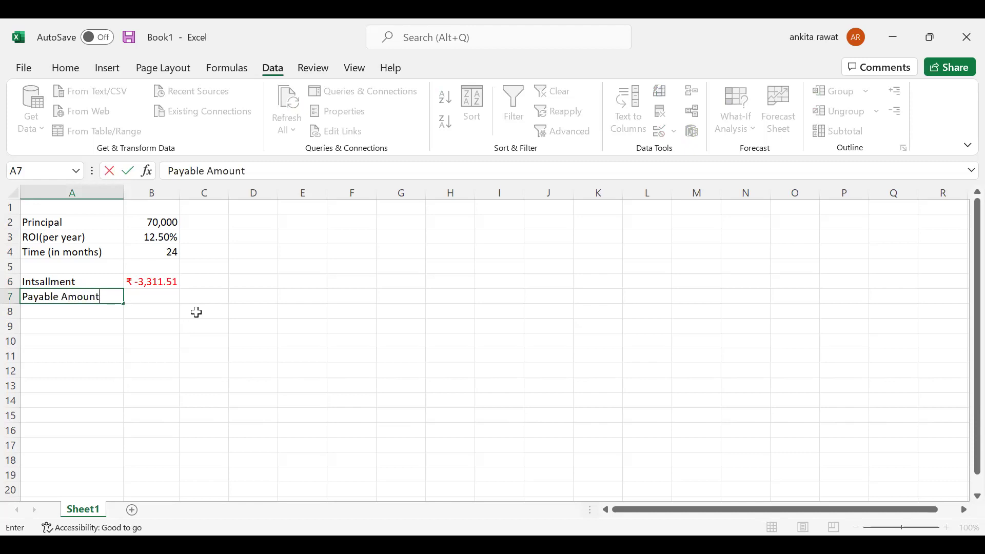
key(Tab)
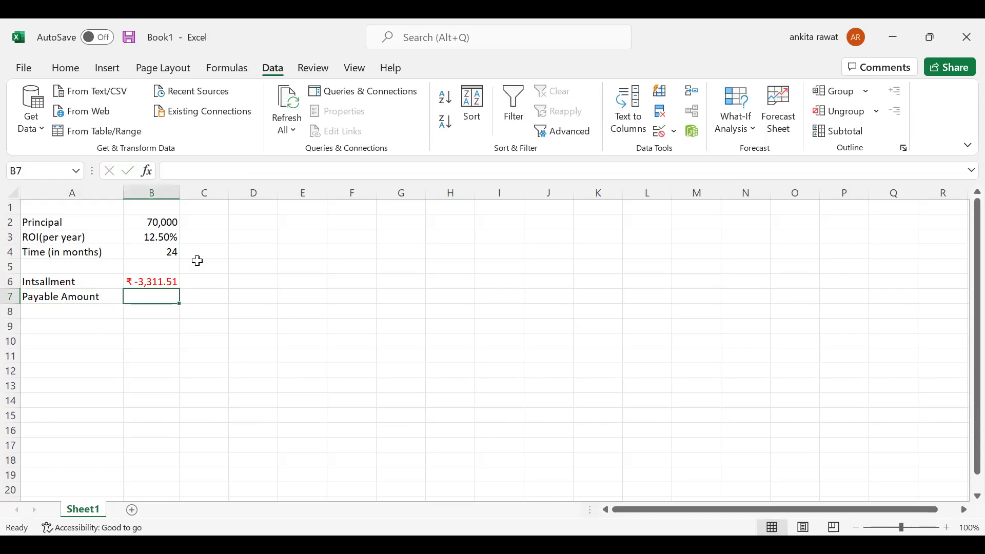
Step: Examine the installment formula in B6 and the principal, ROI and time values it uses
click(128, 281)
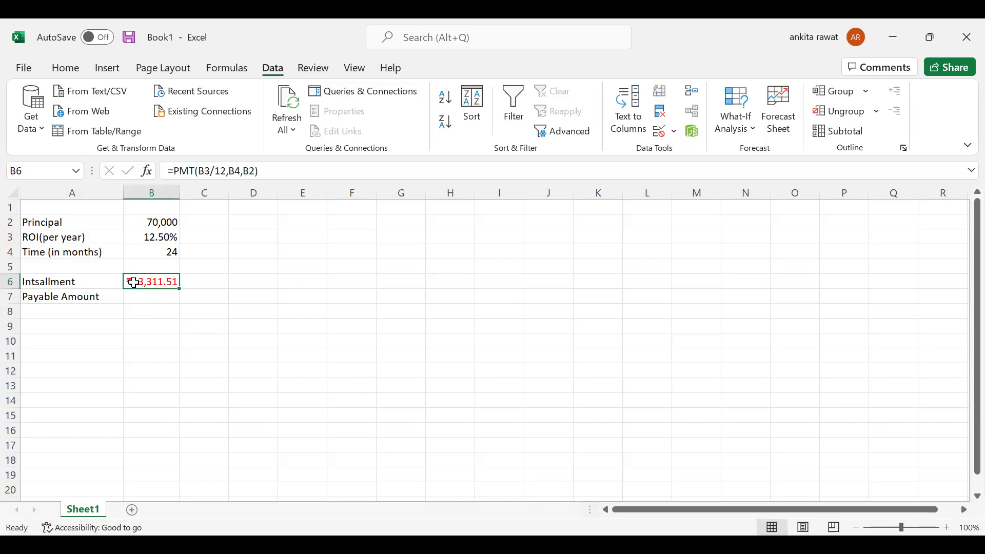
click(185, 338)
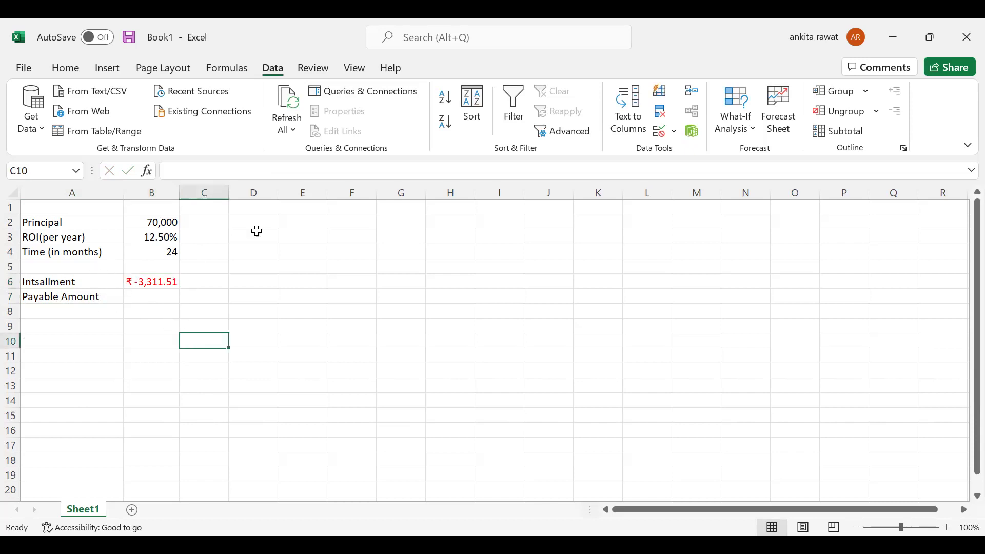
drag(138, 222, 143, 251)
click(150, 222)
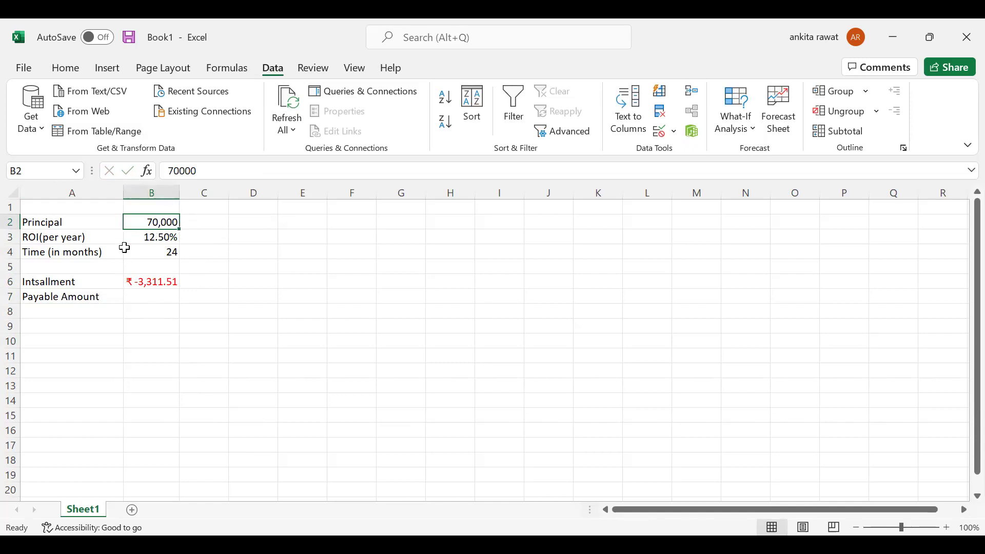
drag(110, 270, 205, 290)
click(216, 329)
click(166, 296)
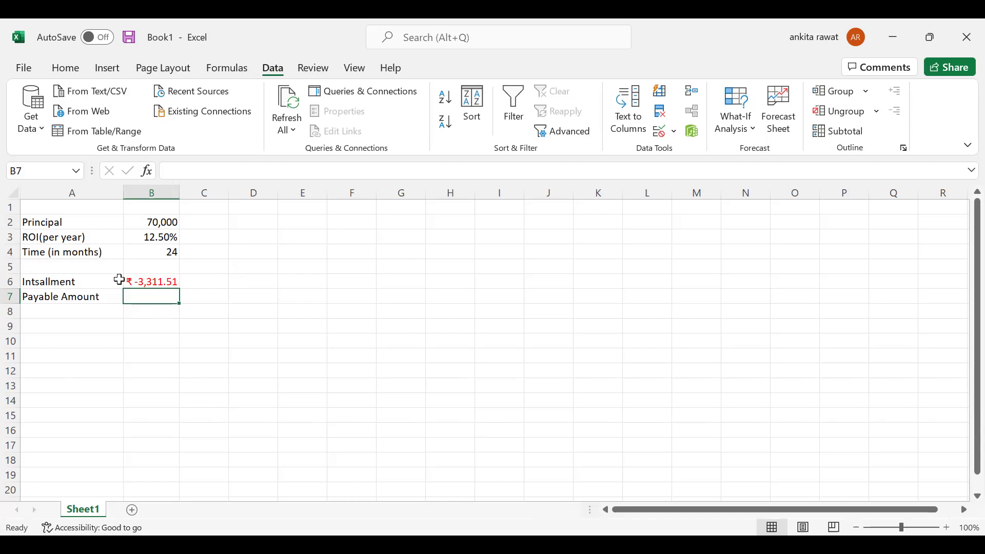
click(136, 282)
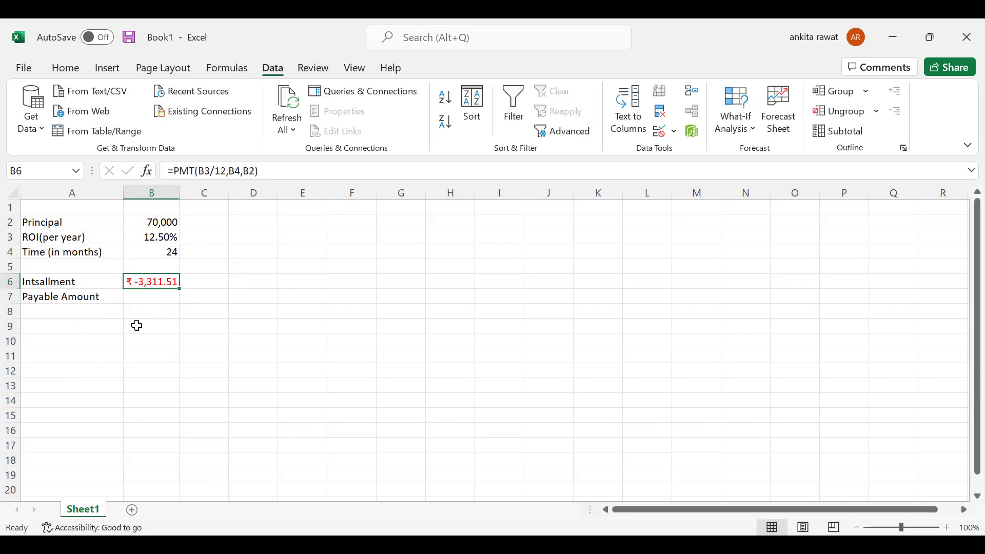
Step: Calculate the payable amount in cell B7 as installment times months with the formula =(B6*B4)
click(151, 298)
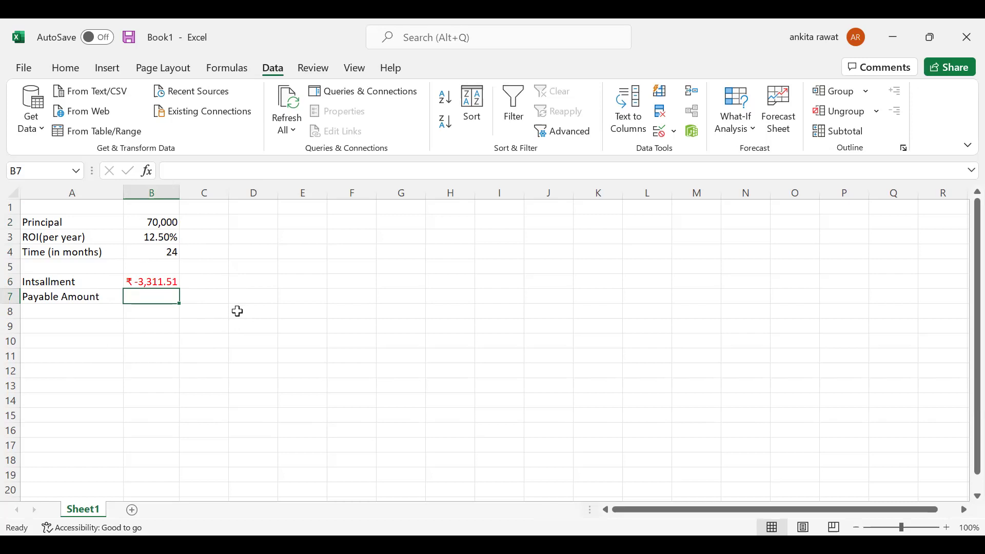
text(=)
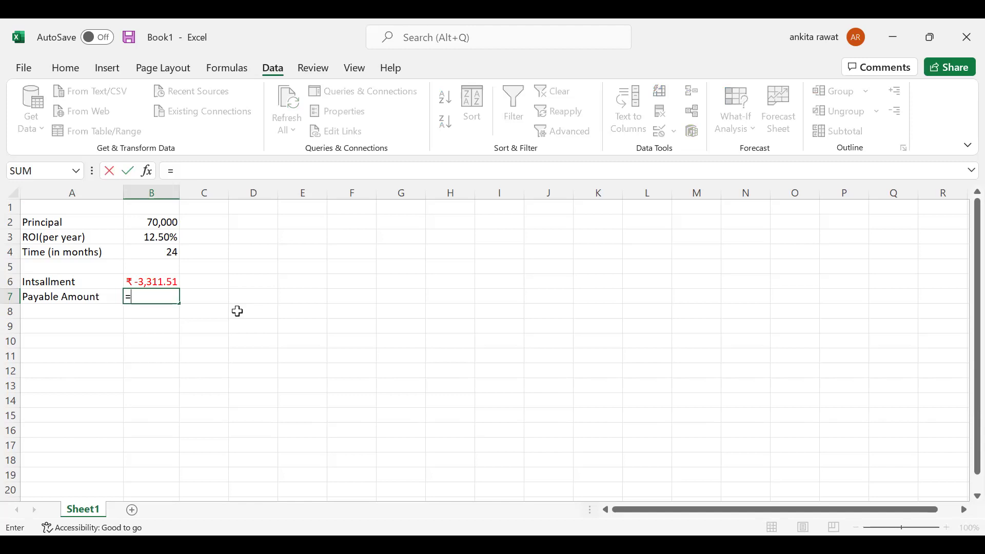
text(()
click(149, 281)
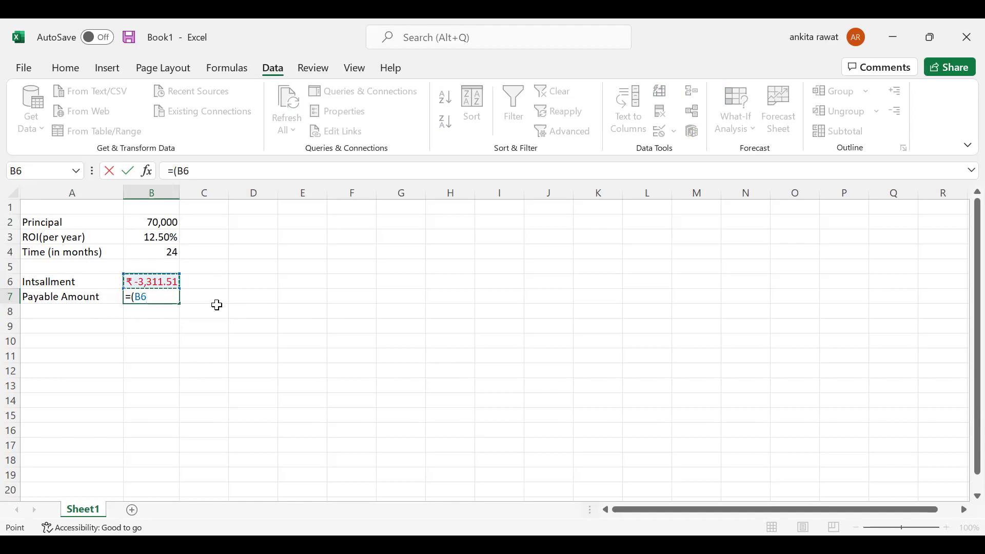
text(*)
click(168, 253)
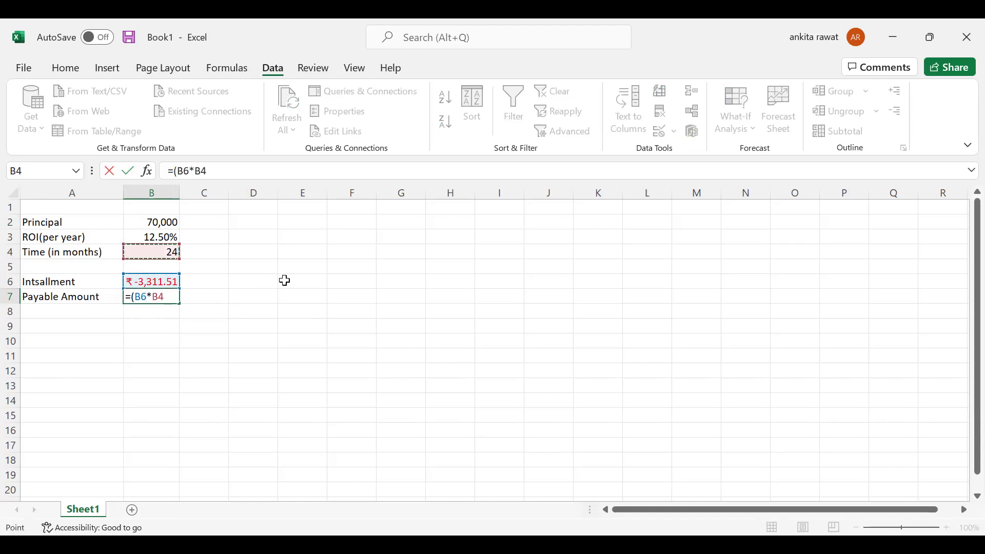
text())
key(Return)
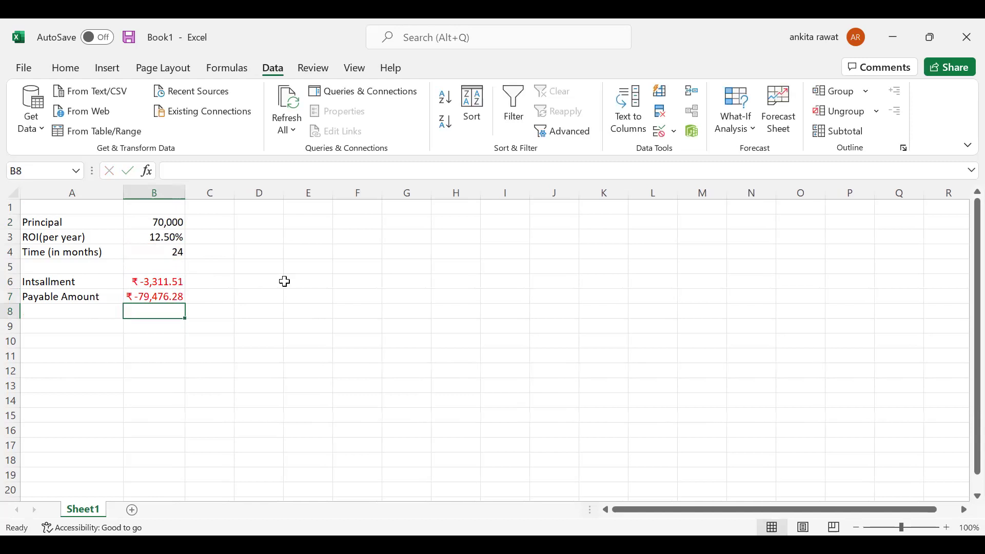
click(154, 298)
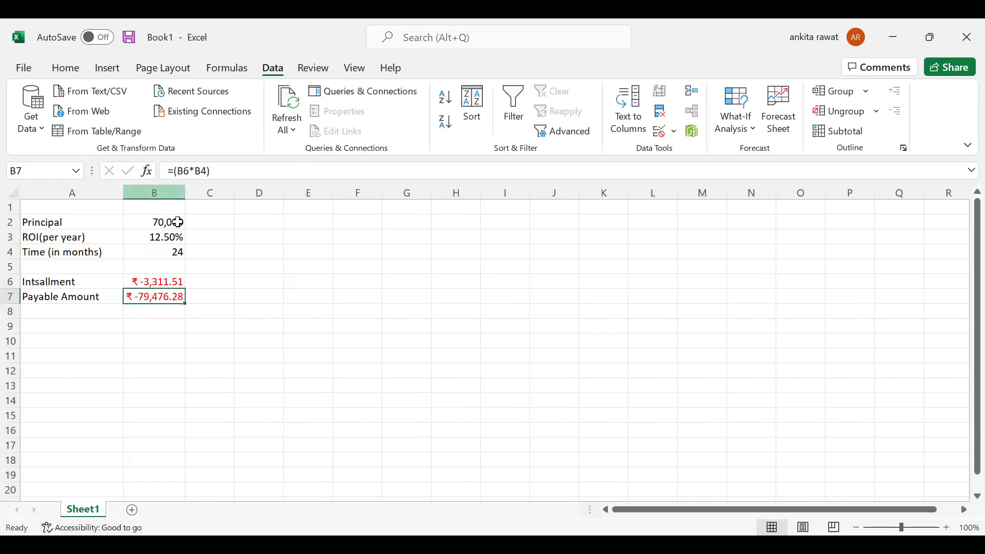
click(183, 254)
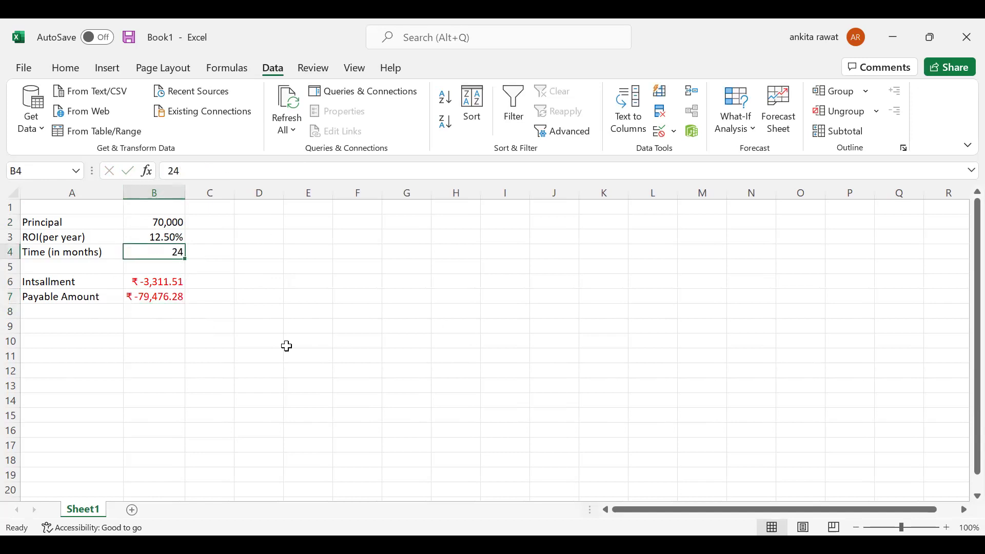
Step: Label cell A8 "Payable Interest" under the payable amount label
click(41, 312)
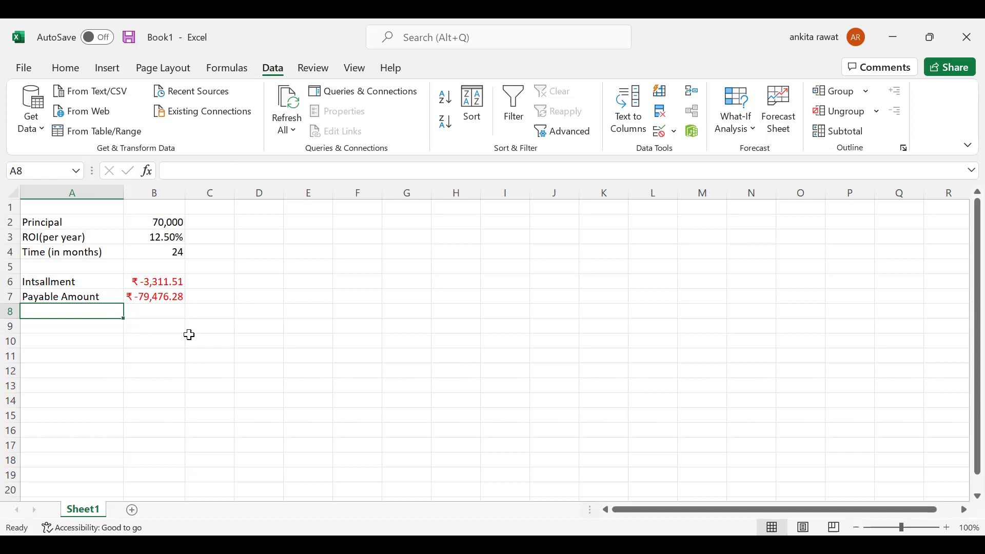
text(Payabl)
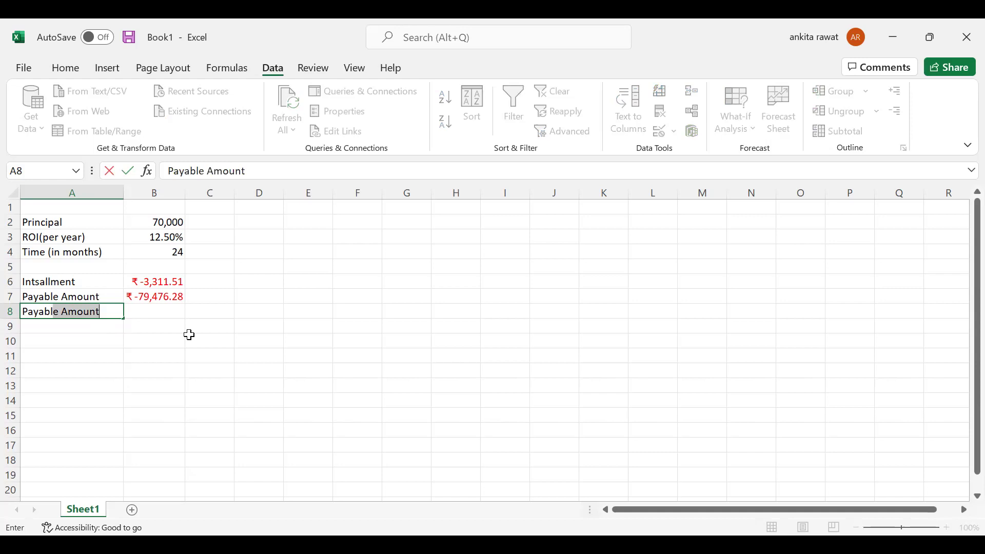
key(ctrl+Return)
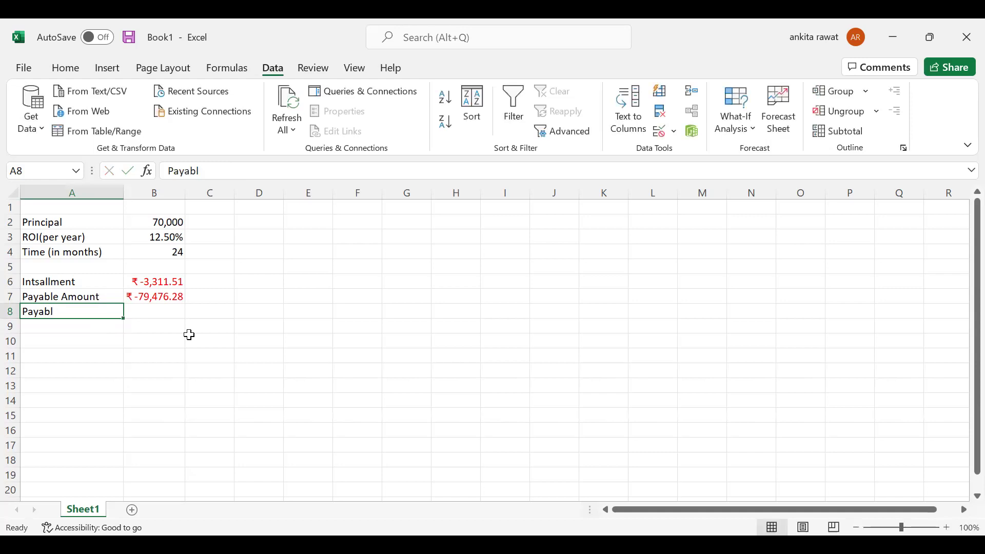
text(e)
key(BackSpace)
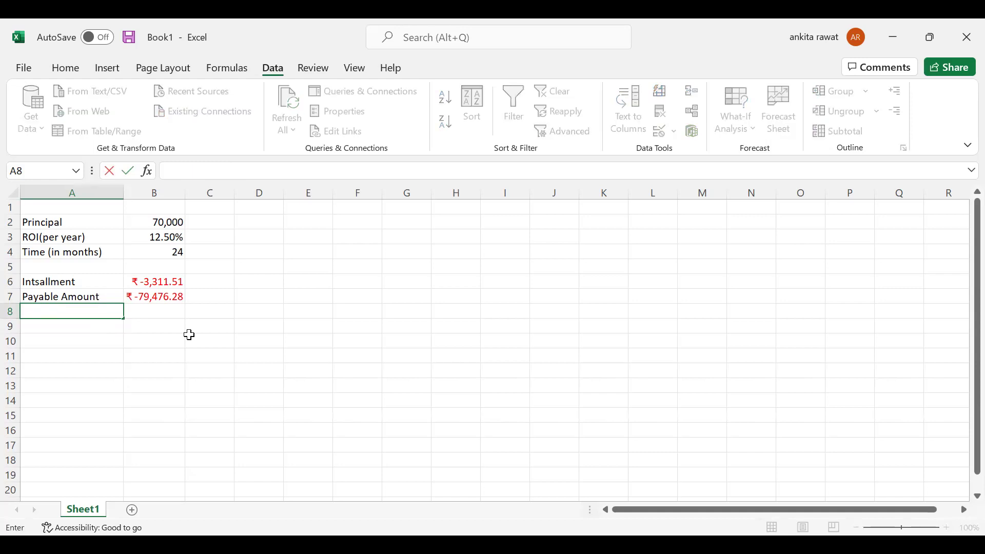
text(Payable )
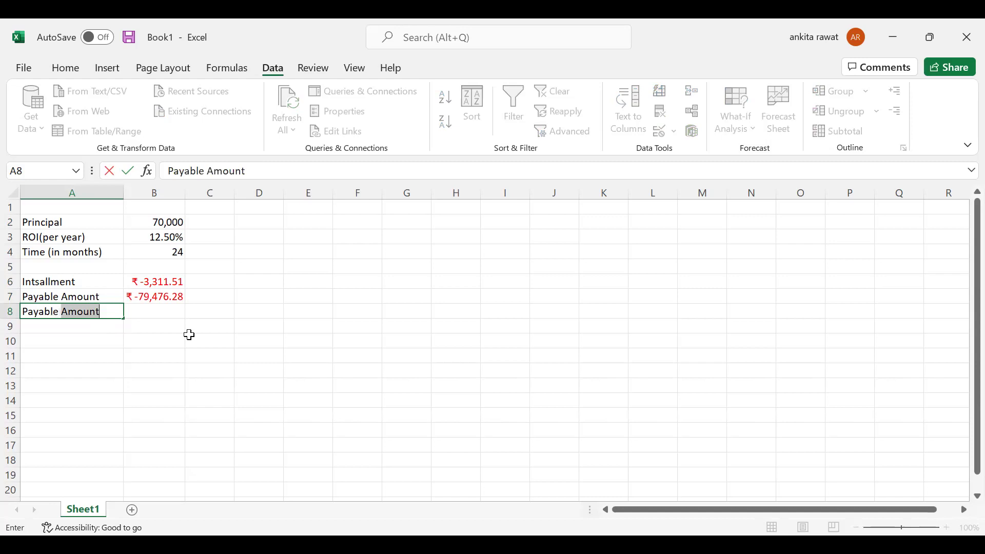
text(Interest)
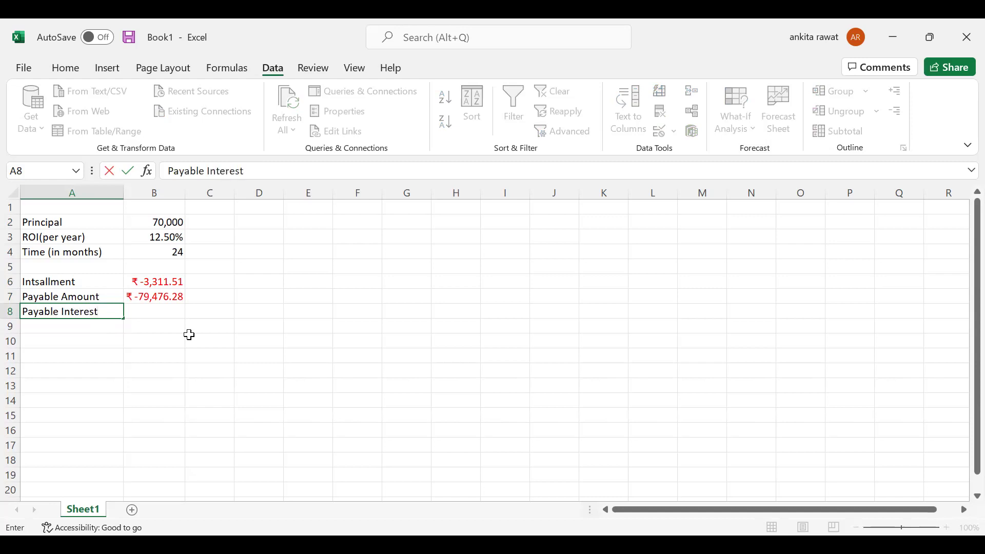
Step: Calculate the payable interest in cell B8 as payable amount minus principal with the formula =(B7-B2)
click(148, 310)
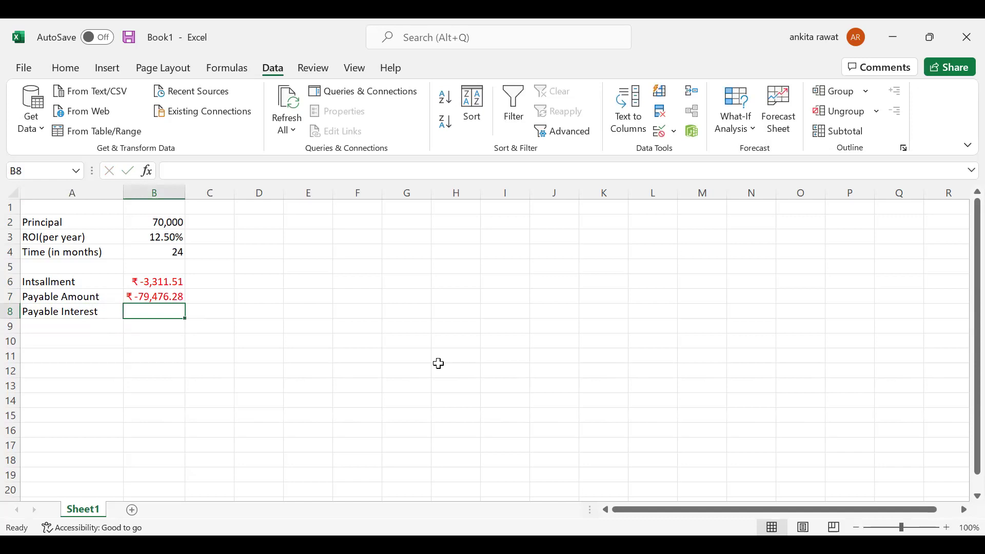
text(+)
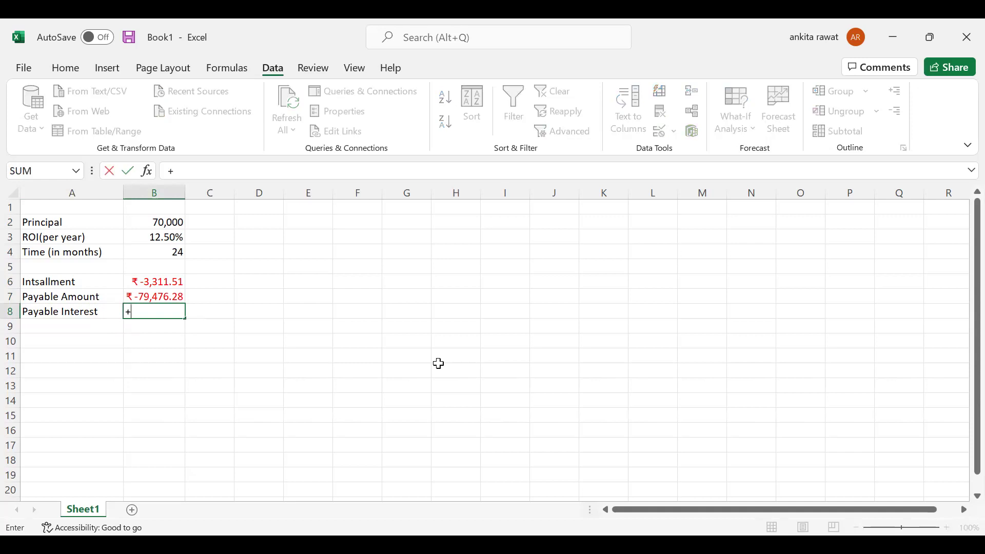
key(BackSpace)
text(=)
key(Up)
text(()
key(BackSpace)
key(BackSpace)
key(BackSpace)
text(()
click(146, 297)
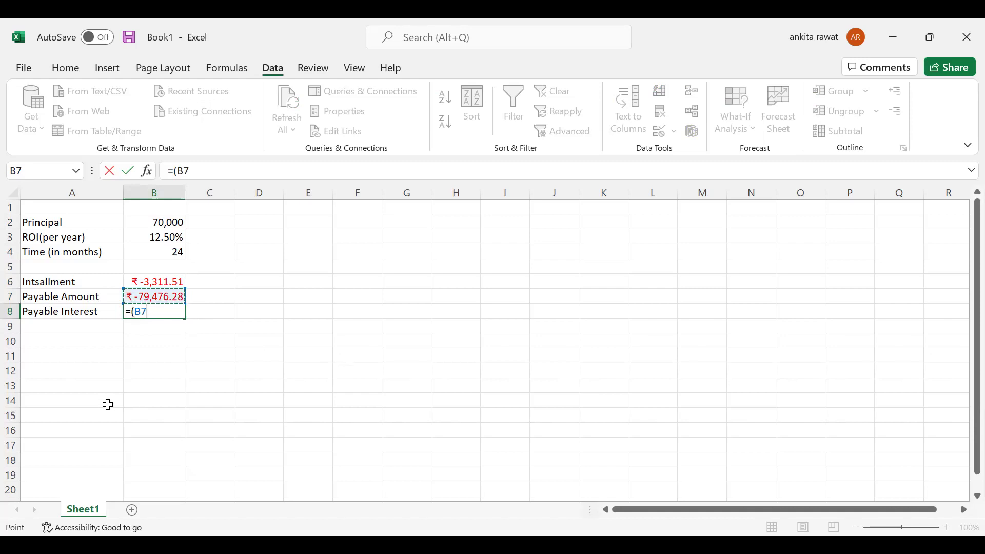
text(-)
click(166, 223)
text())
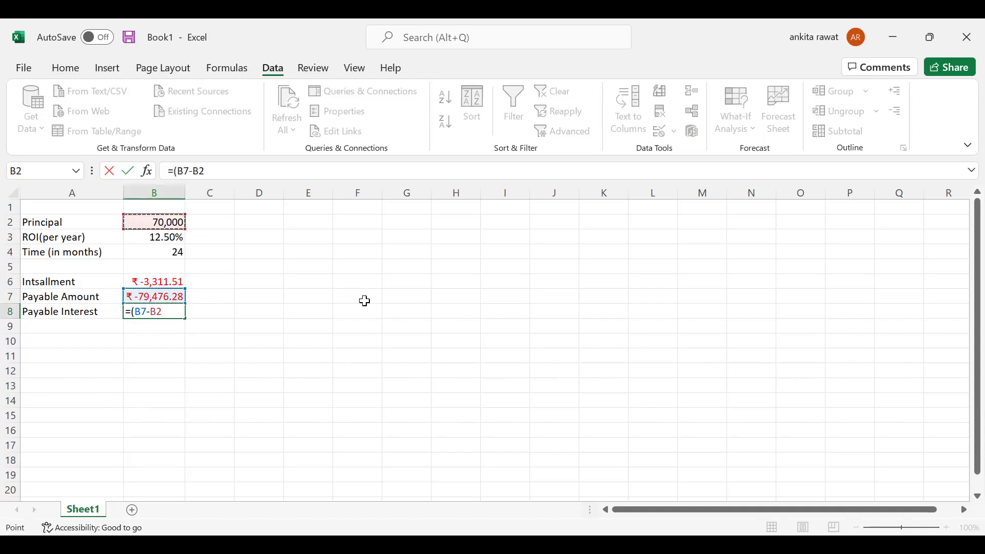
key(Return)
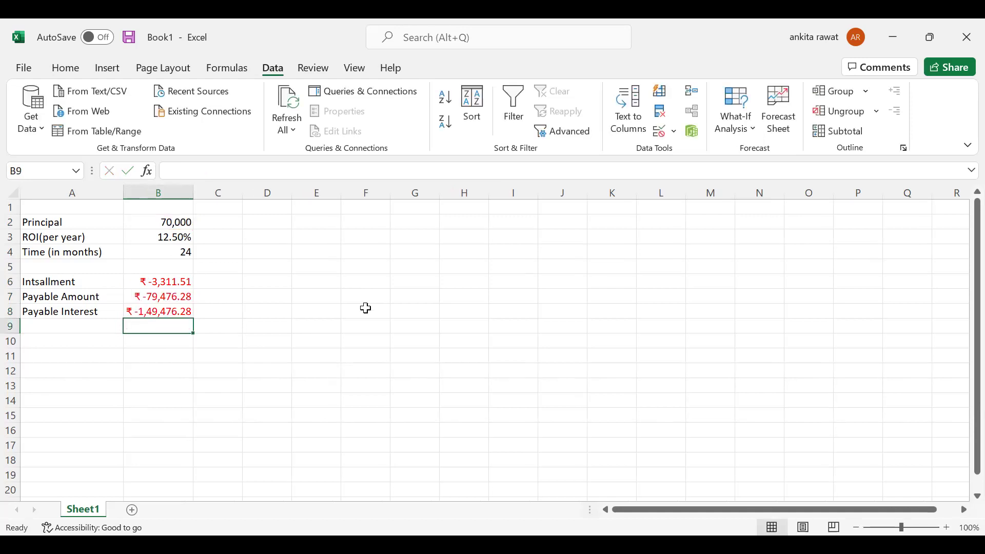
Step: Correct the payable interest formula in cell B8 to add the principal instead, as =(B7+B2)
click(162, 312)
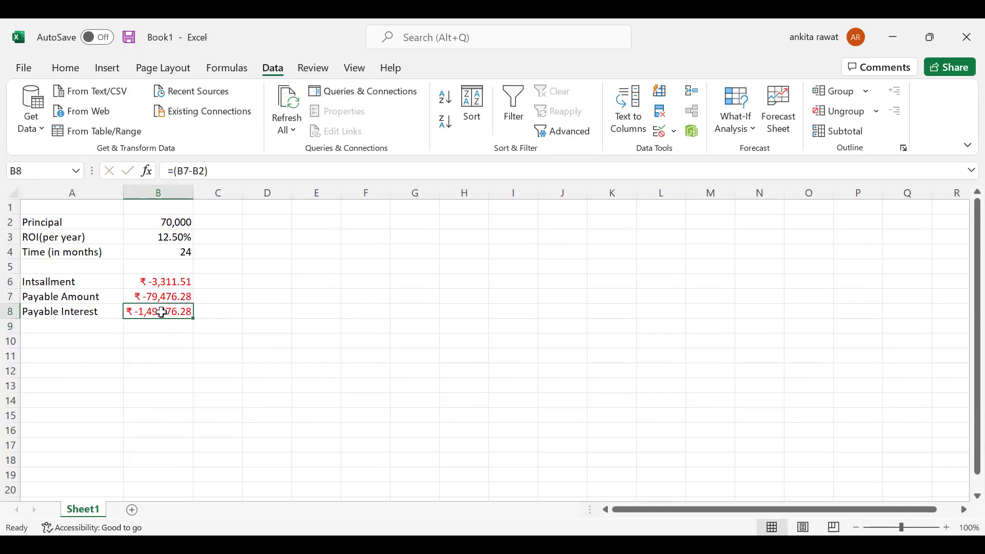
click(193, 171)
key(BackSpace)
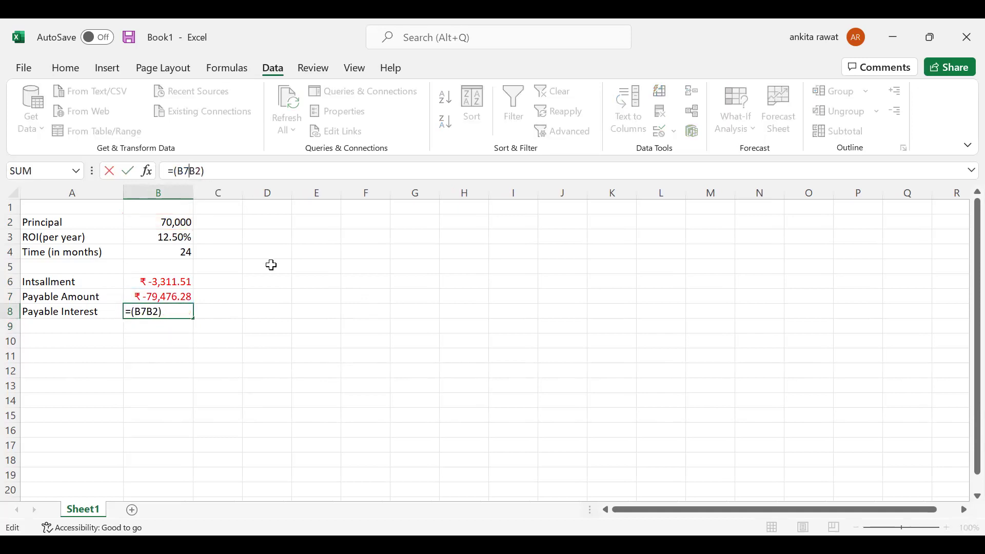
text(+)
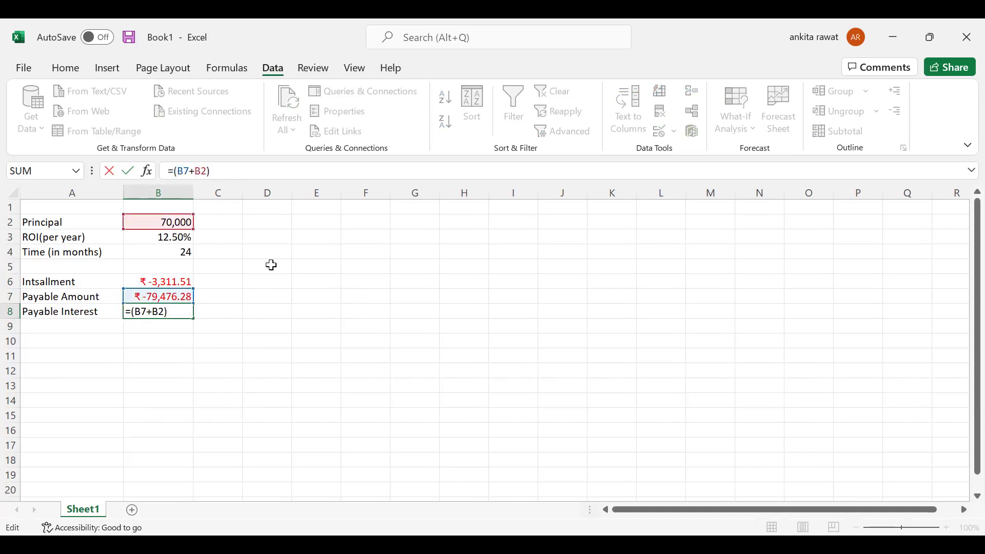
key(Return)
click(164, 314)
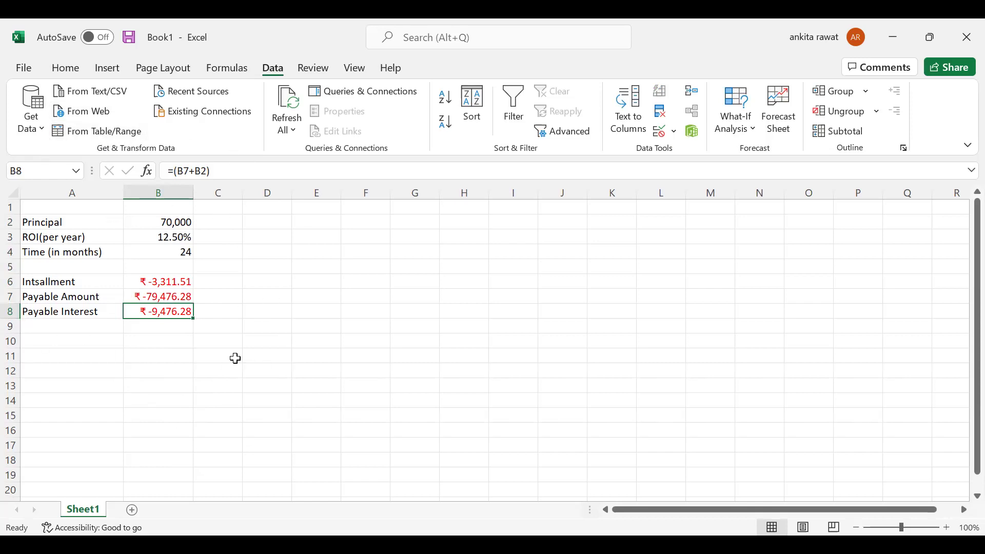
click(330, 264)
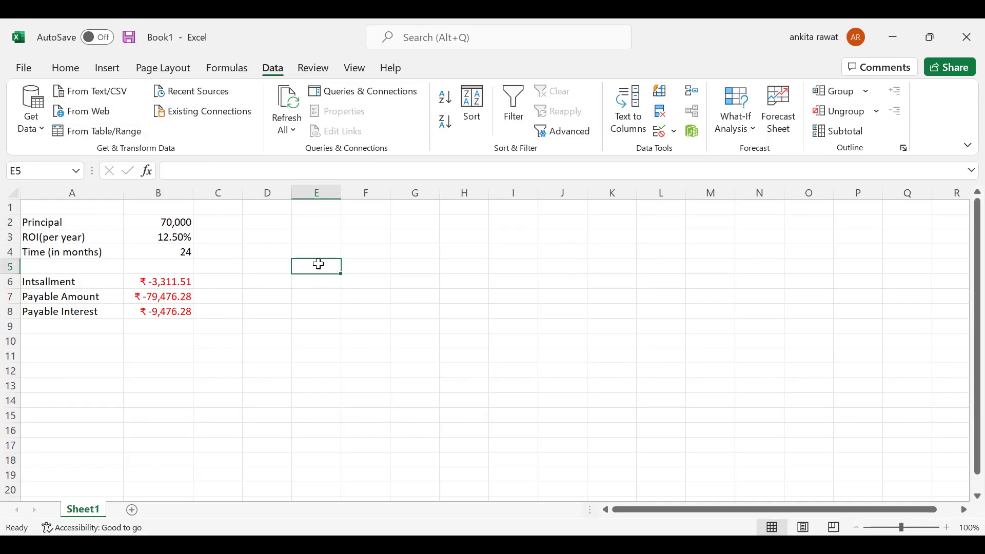
text(24)
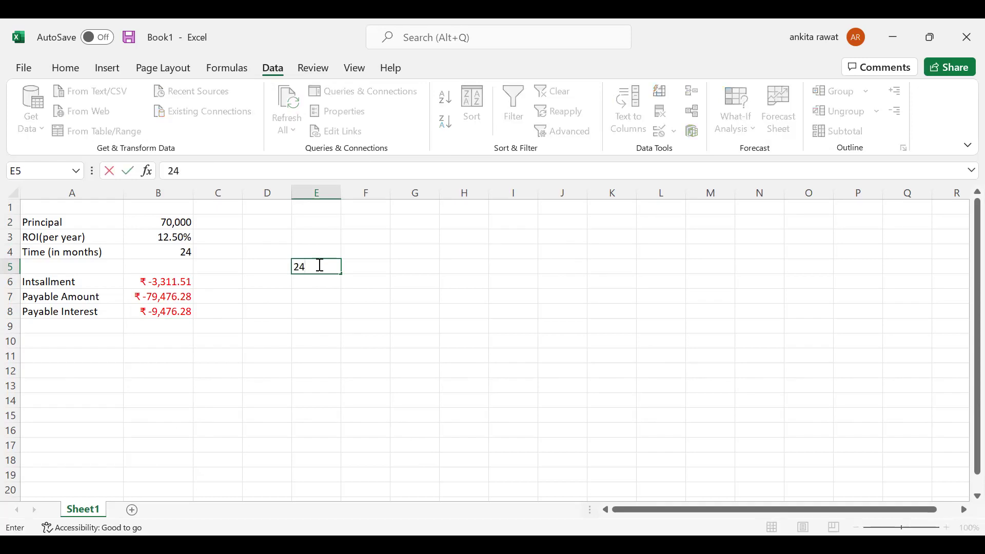
key(Tab)
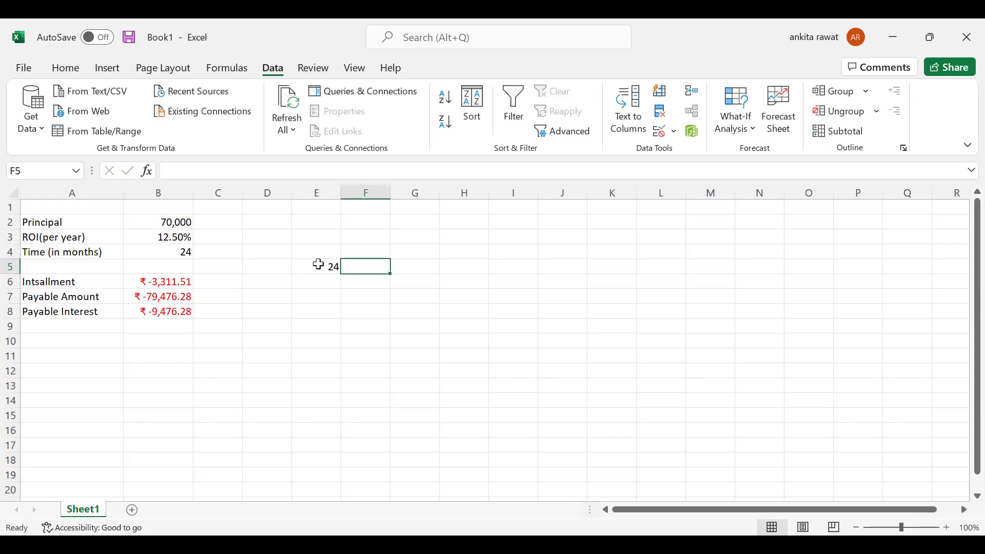
Step: Enter 12 in cell E5 and 24 in cell F5 as the first two loan durations in months
click(319, 265)
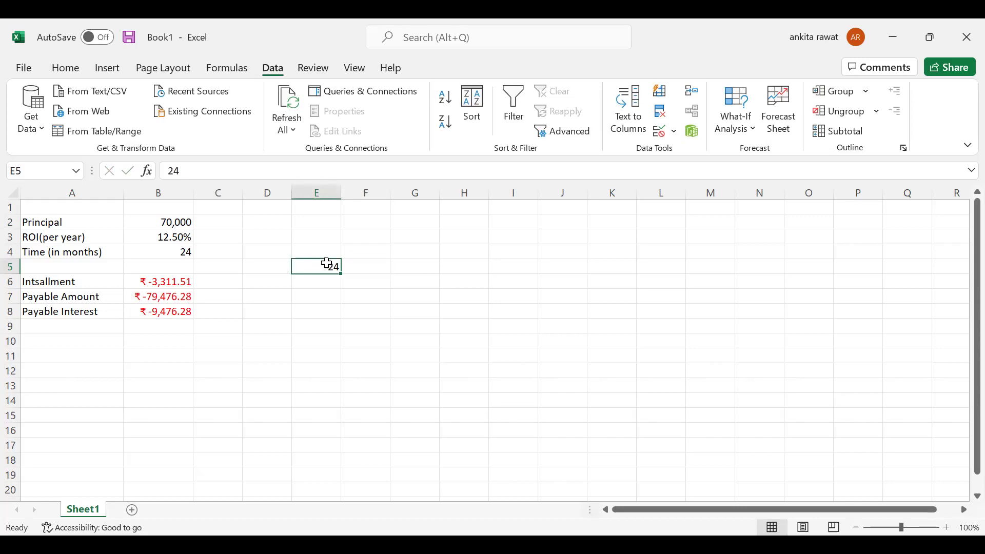
key(BackSpace)
text(12)
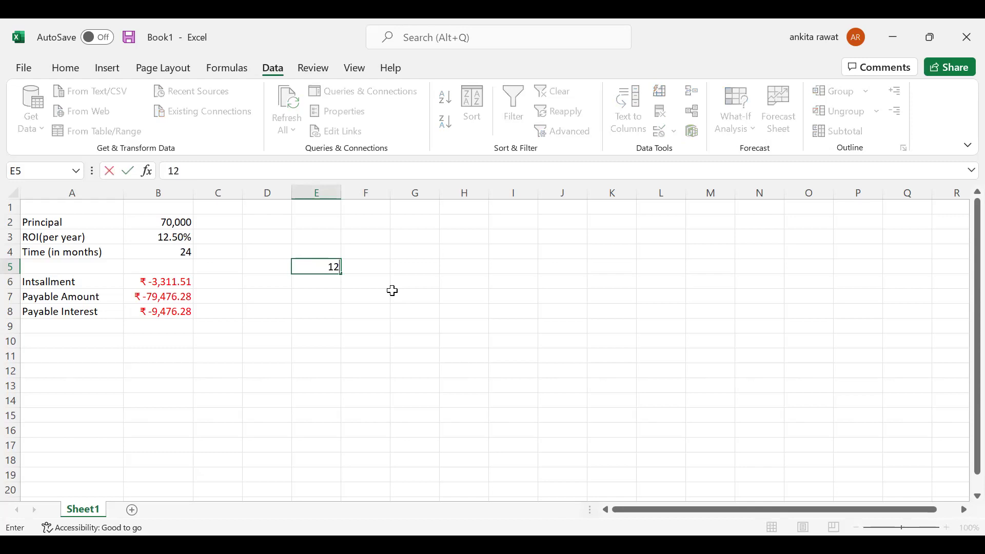
key(Tab)
text(1)
key(BackSpace)
text(24)
key(Tab)
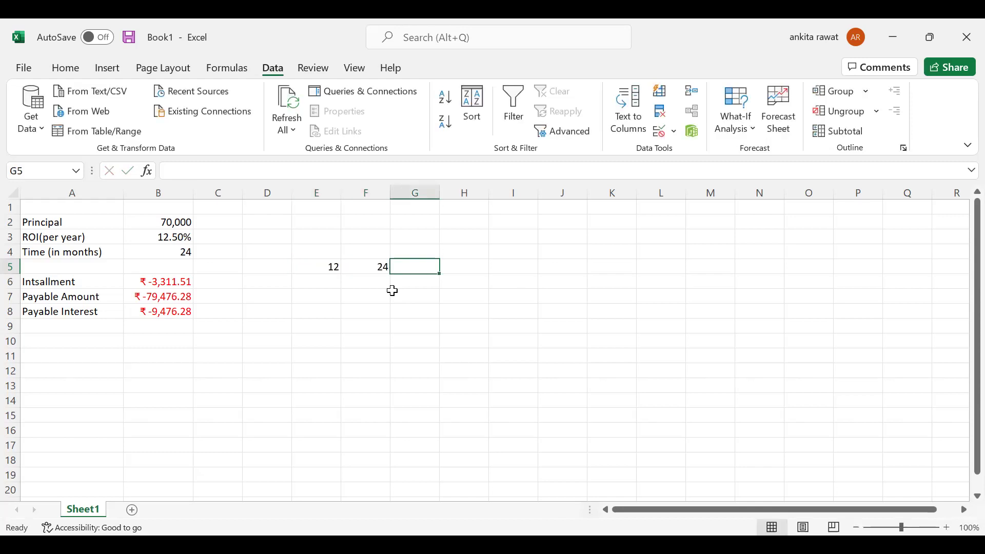
click(333, 268)
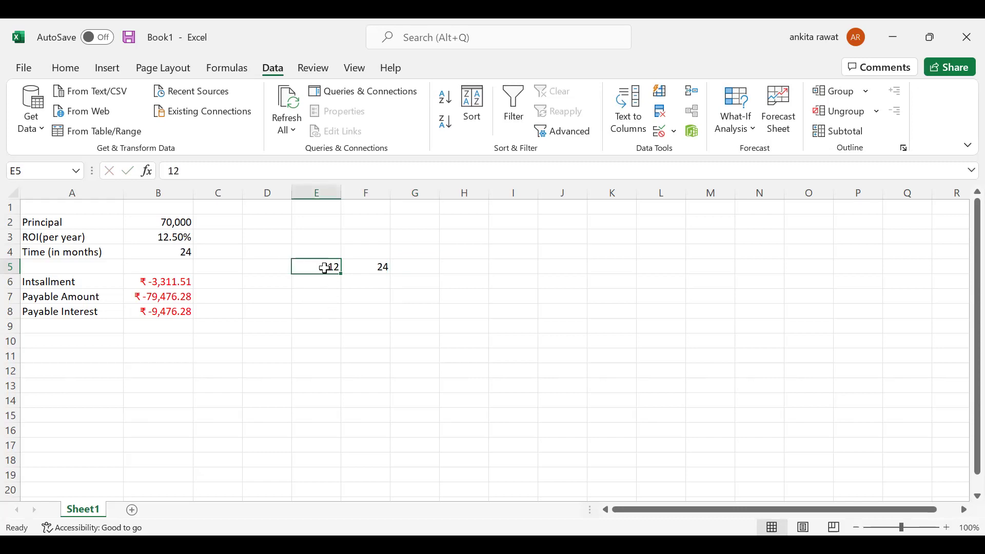
click(357, 268)
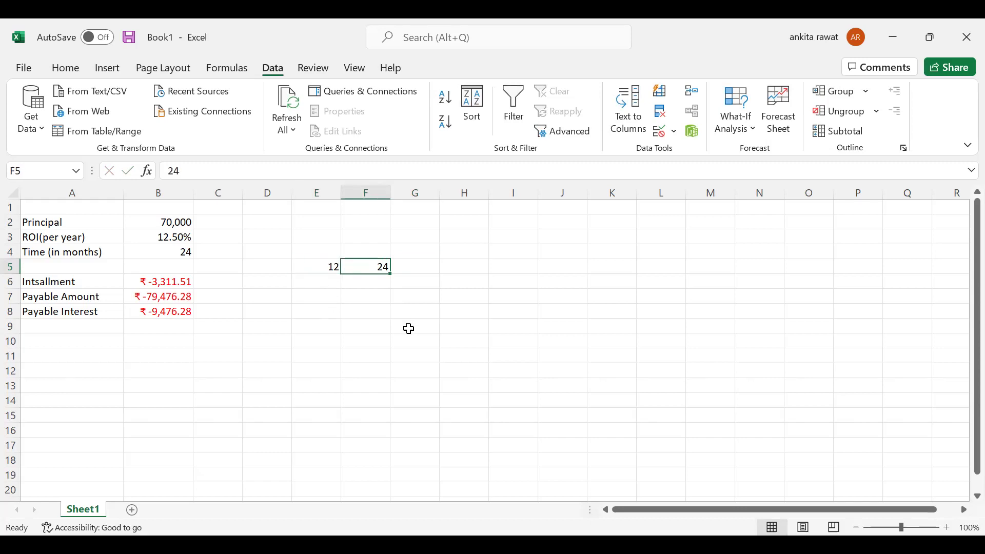
click(411, 272)
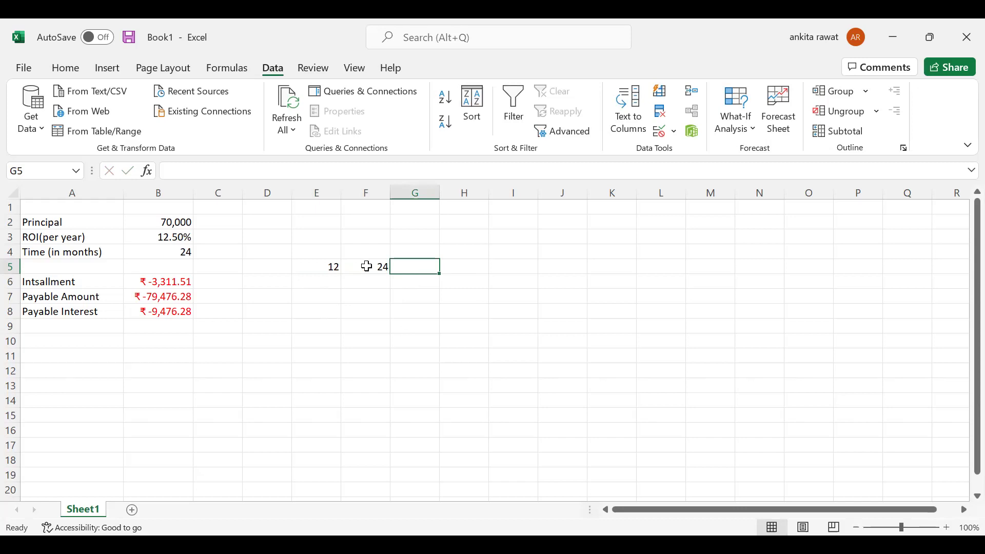
click(454, 267)
click(506, 267)
click(558, 269)
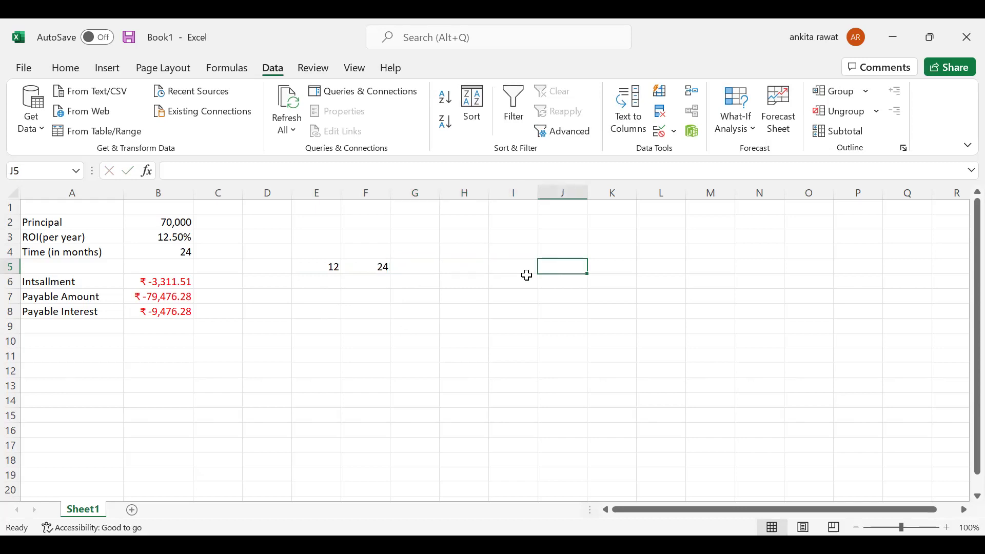
Step: Extend the month series from E5:F5 across row 5 through L5, ending at 96
drag(308, 265, 392, 275)
drag(649, 273, 650, 273)
click(729, 381)
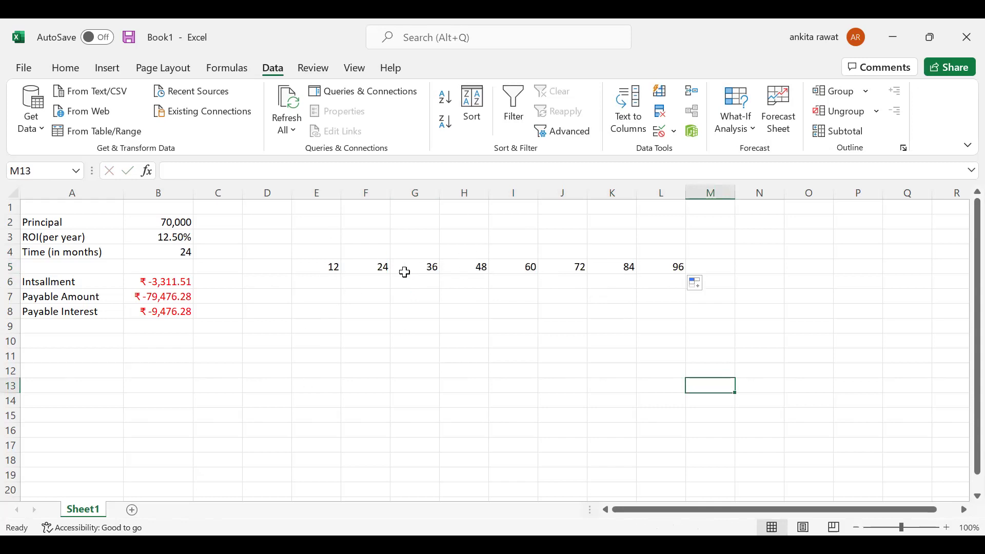
Step: Review each loan duration in months along row 5 from E5 through L5
click(334, 267)
click(372, 262)
click(427, 266)
click(478, 269)
click(524, 268)
click(580, 268)
click(631, 267)
click(667, 265)
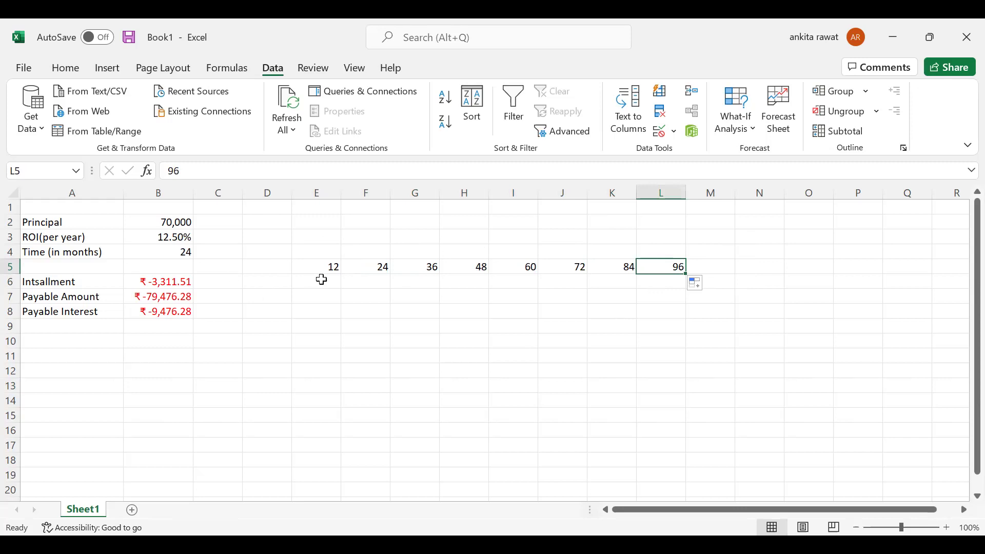
Step: Enter the principal amounts 70,000, 1,00,000 and 1,50,000 down column D in cells D6 to D8
click(313, 282)
click(271, 285)
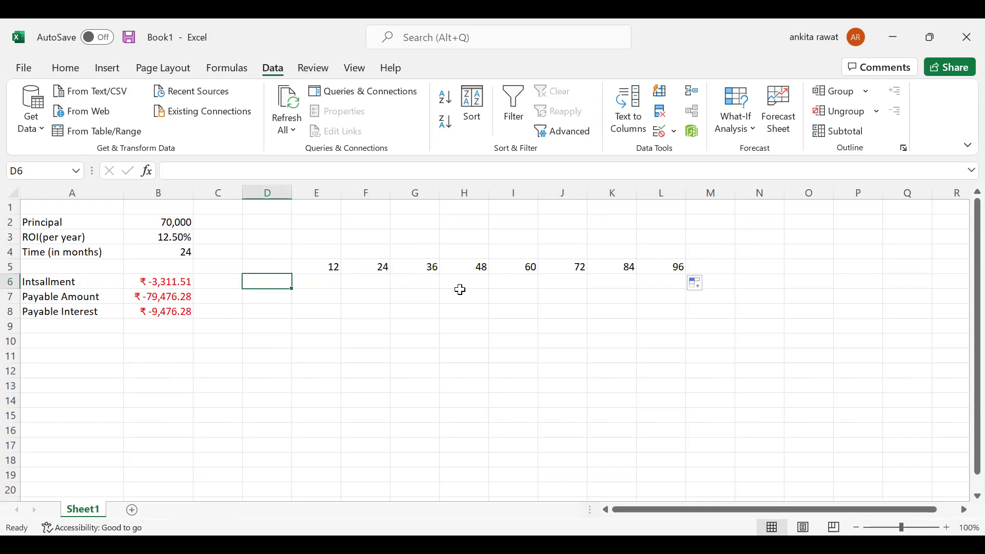
text(70,00)
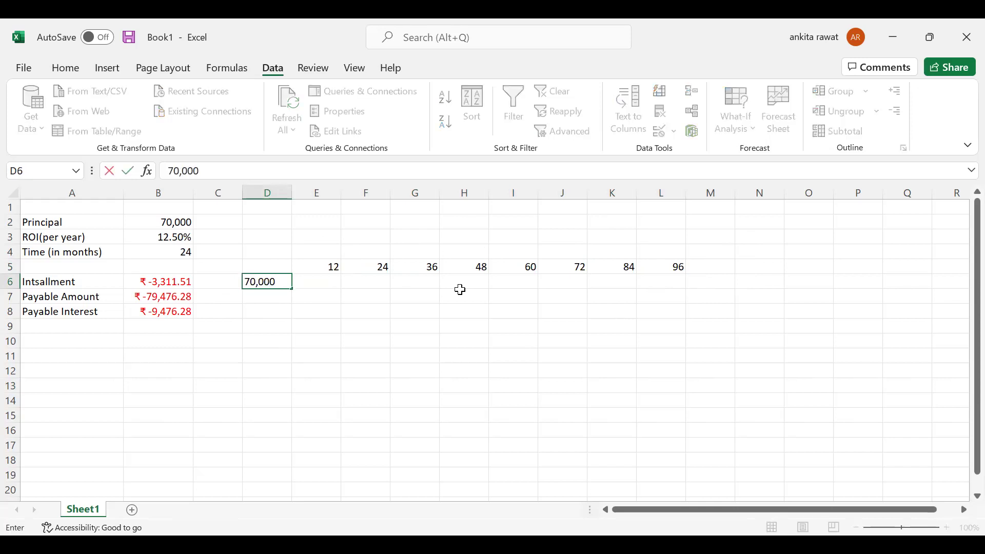
text(0)
click(266, 296)
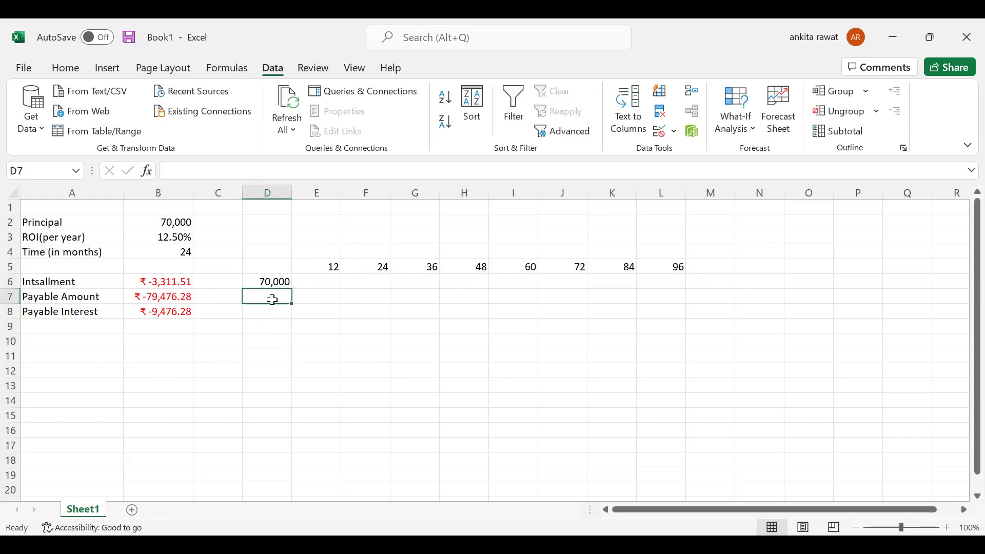
text(1,00,000)
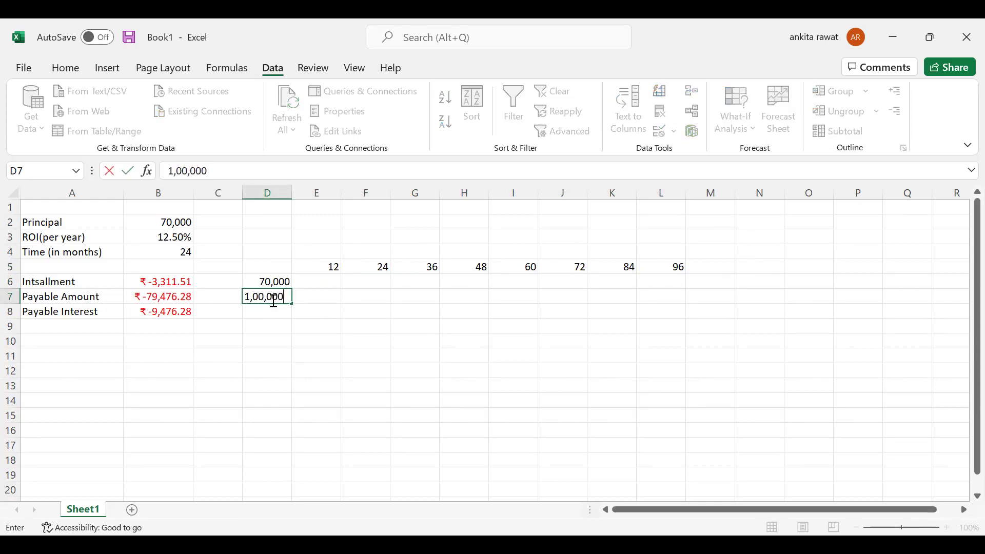
key(Return)
text(1,50,000)
key(Return)
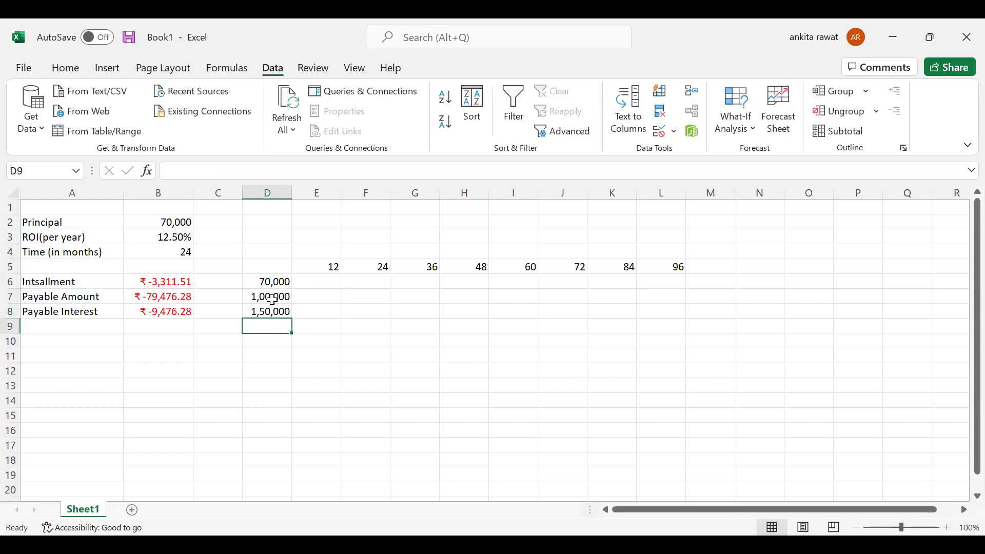
Step: Continue the principal amounts in column D with 2,00,000 in D9 and 2,50,000 in D10
text(2,00,00)
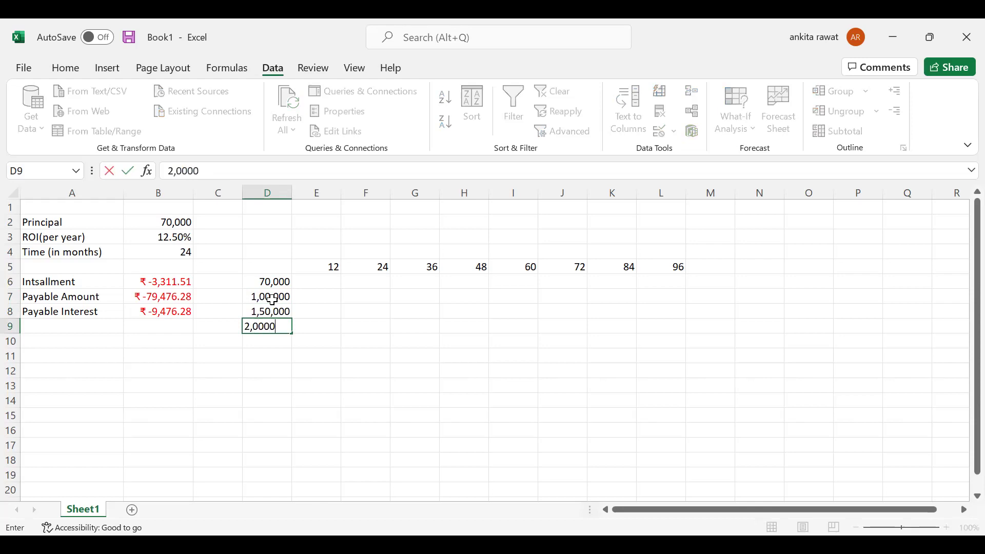
text(0)
key(Return)
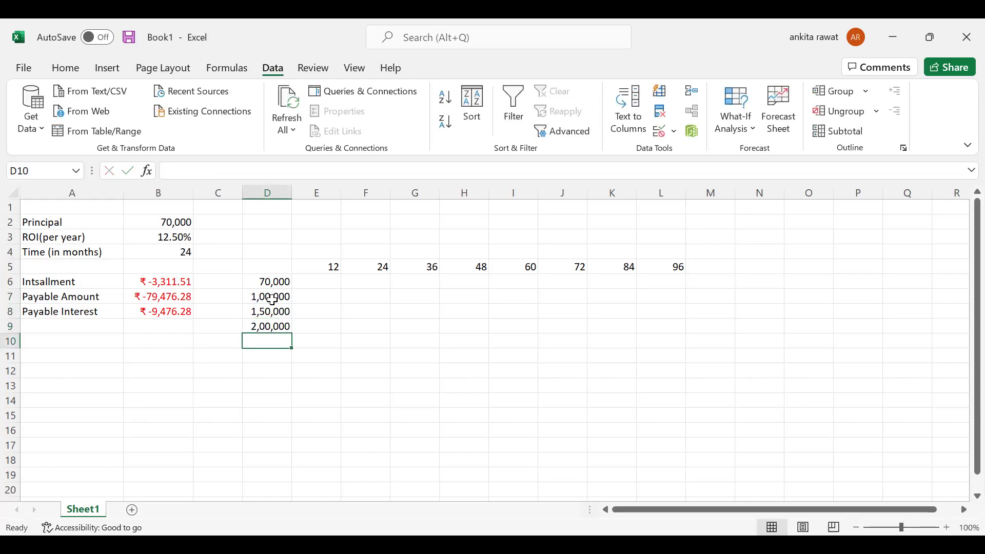
text(2)
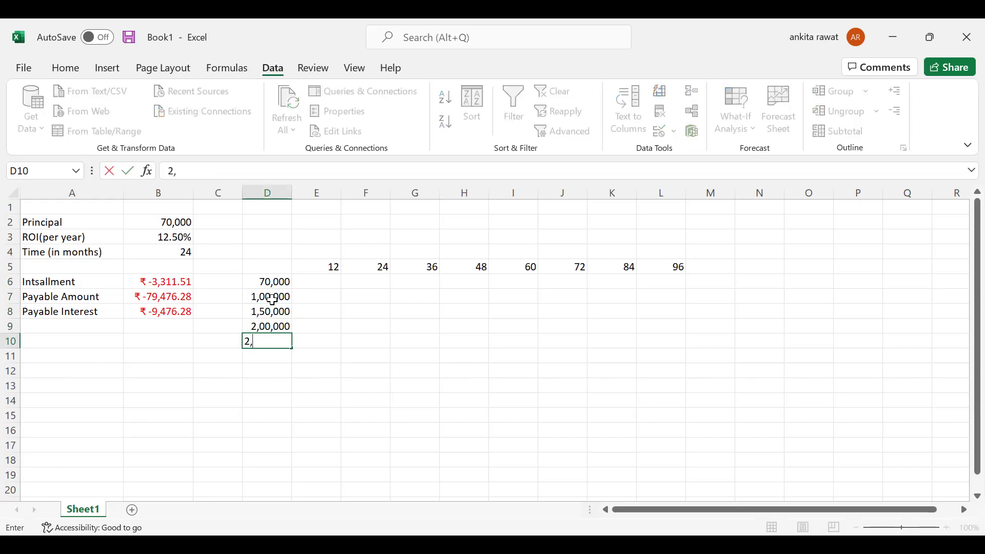
text(,50,00)
key(Return)
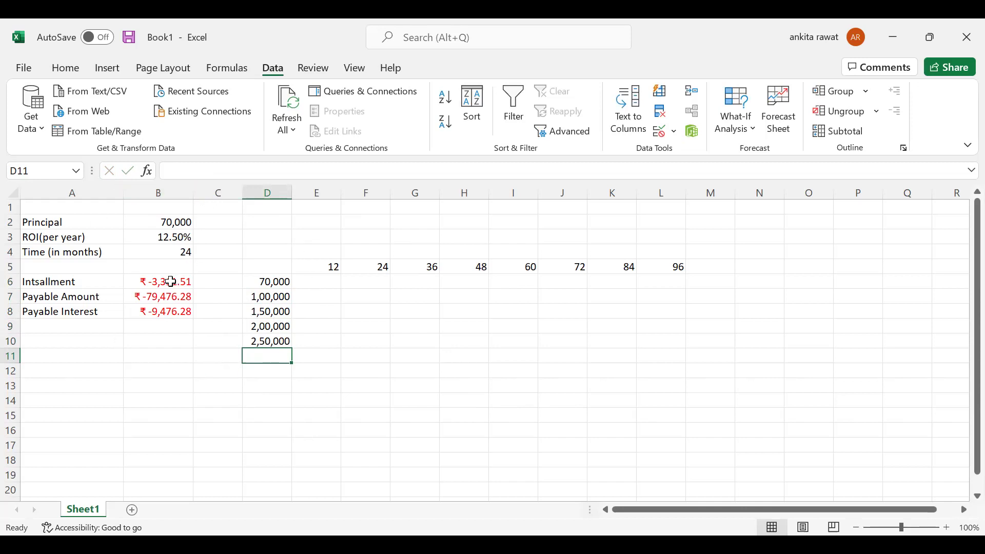
click(170, 282)
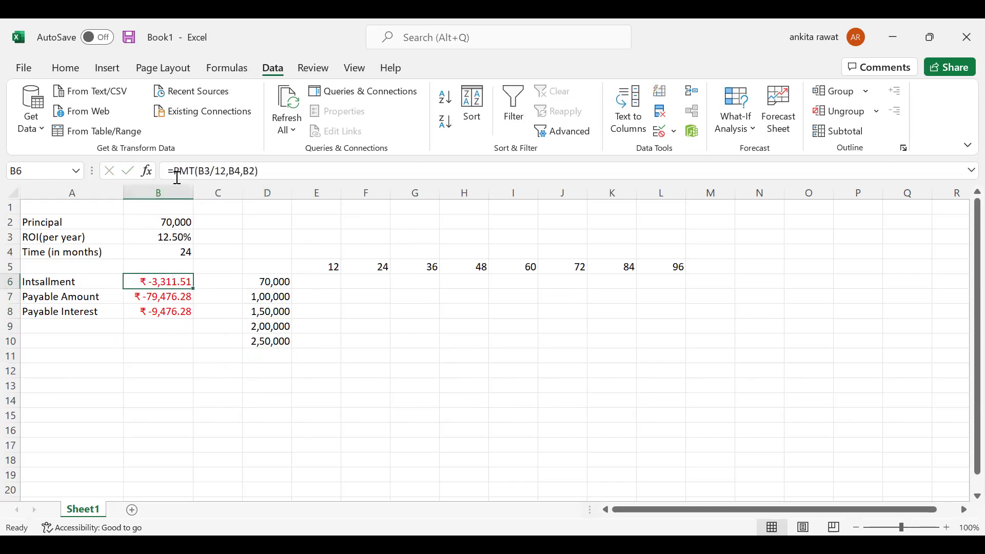
drag(263, 171, 167, 171)
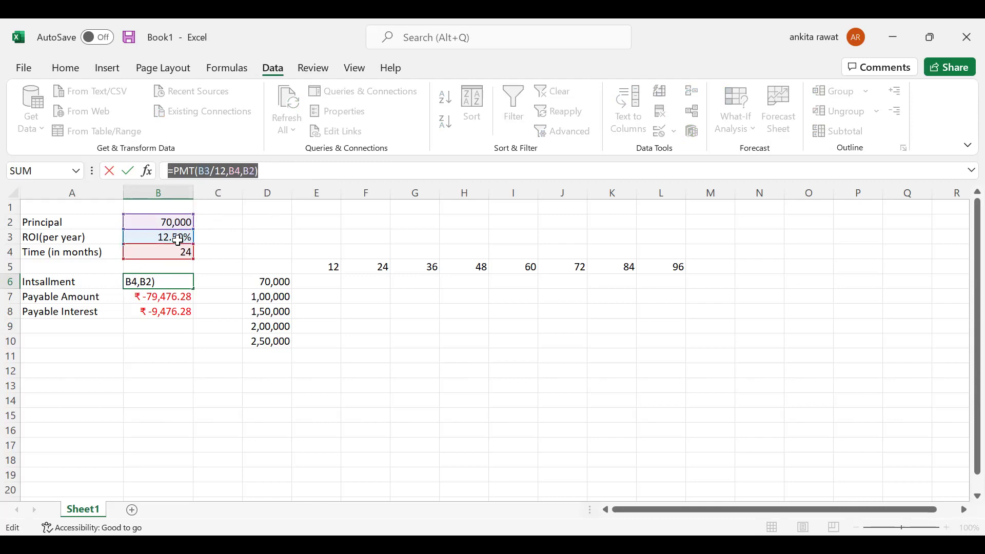
text(=)
click(235, 246)
click(372, 371)
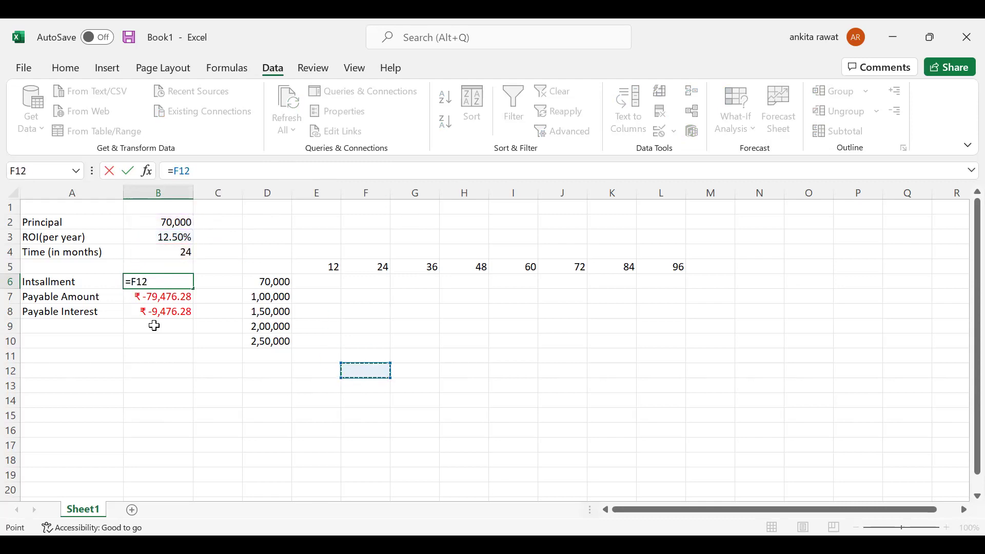
key(Escape)
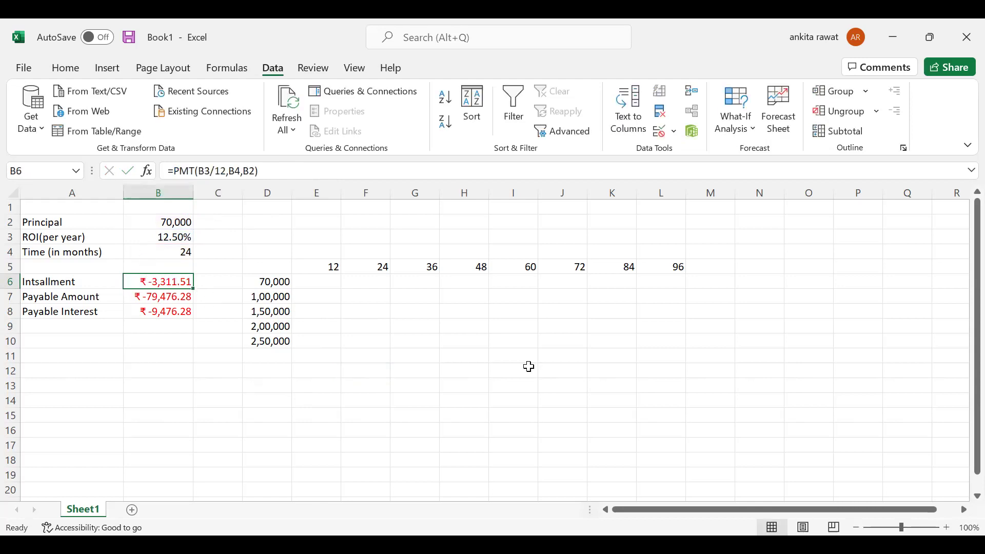
Step: Copy the installment formula from cell B6 into the grid's corner cell D5
key(ctrl+c)
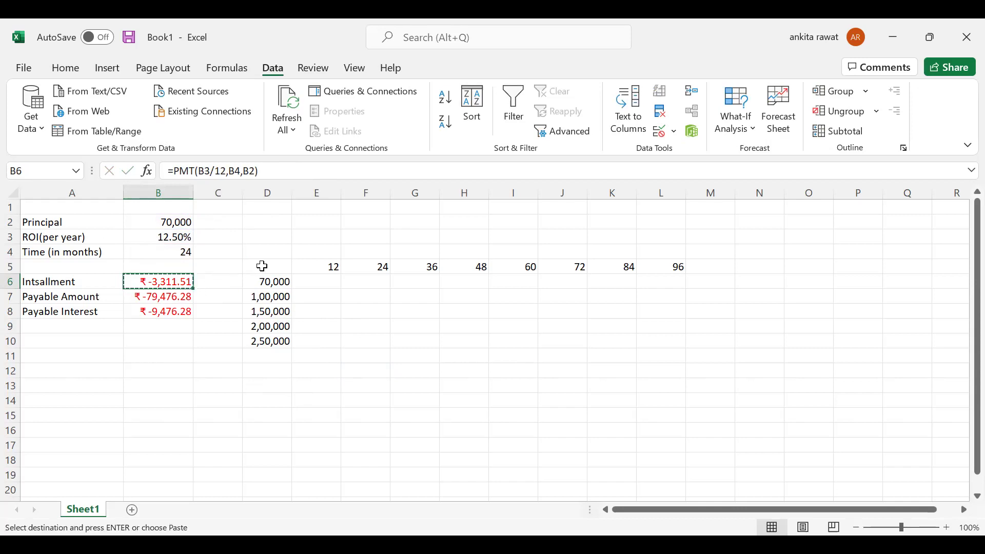
click(262, 267)
key(ctrl+v)
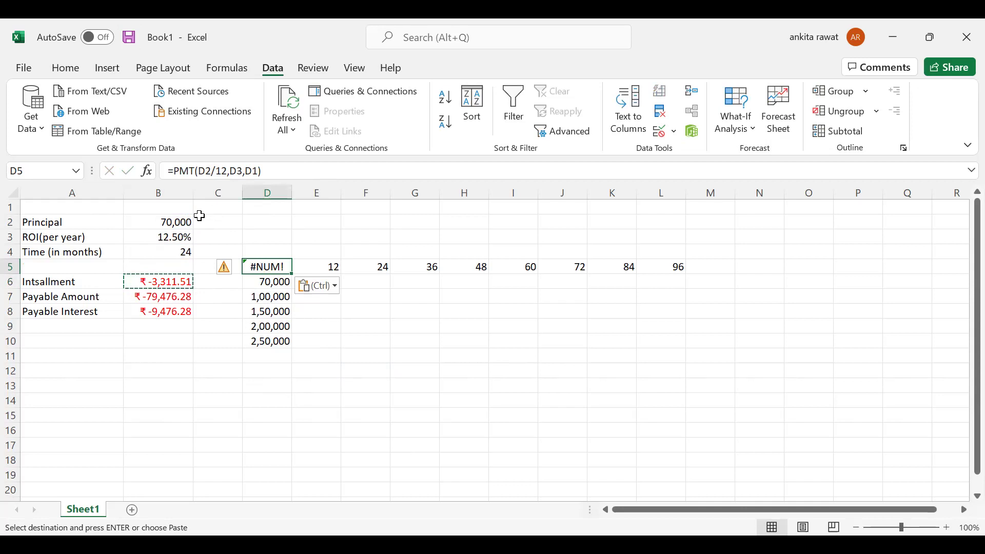
key(Escape)
Step: Correct the references in D5 to the original rate, time and principal cells, making it =PMT(B3/12,B4,B2)
click(209, 170)
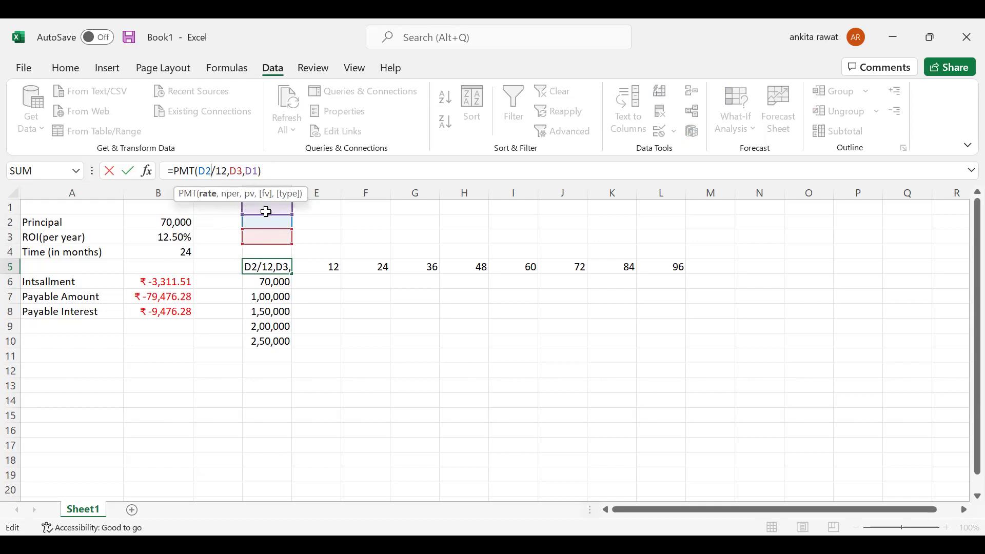
key(BackSpace)
key(BackSpace)
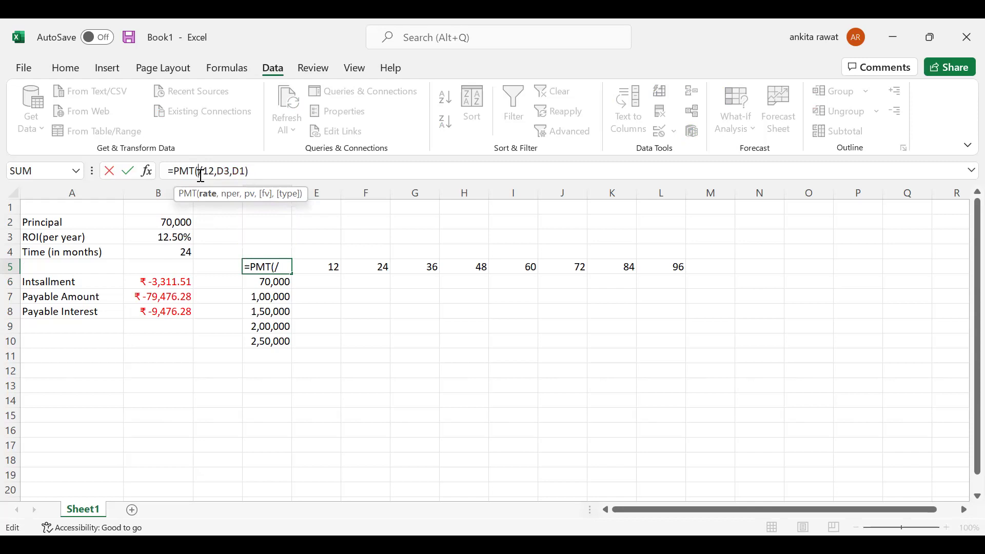
click(139, 240)
click(236, 172)
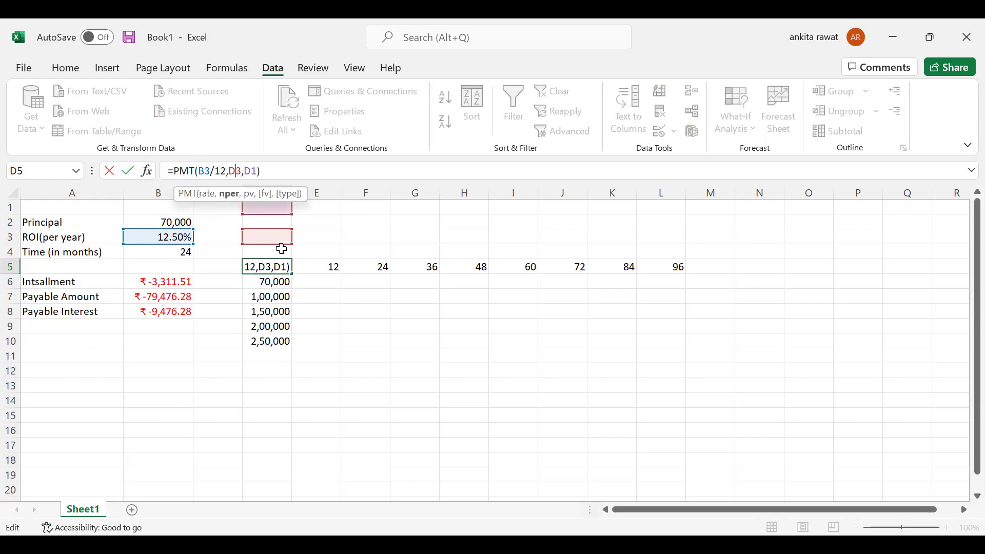
click(179, 252)
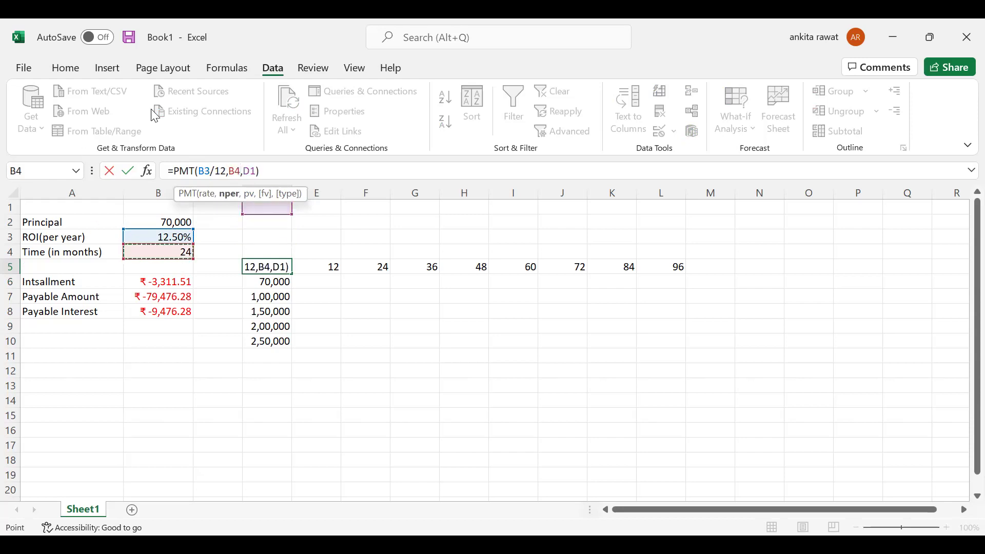
click(248, 173)
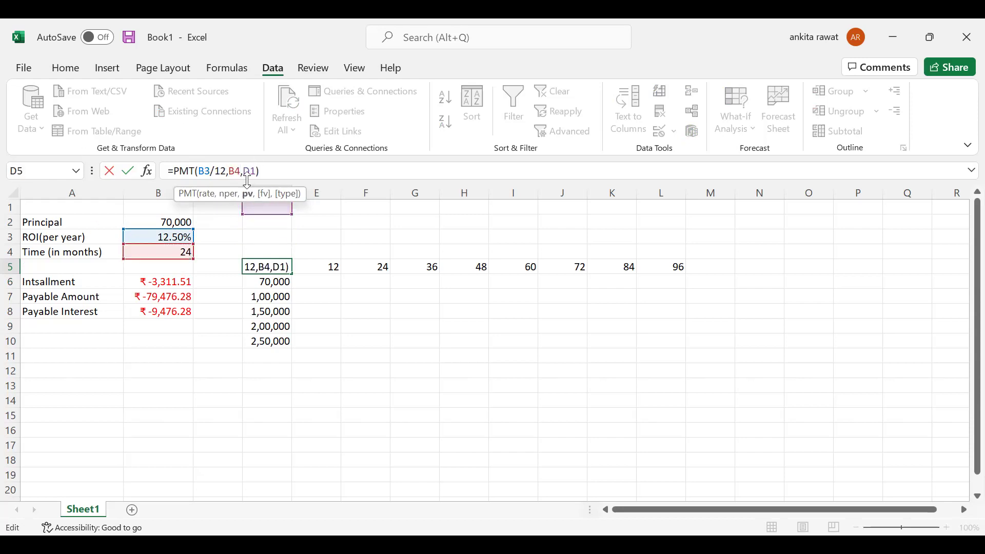
key(Delete)
key(Delete)
click(159, 219)
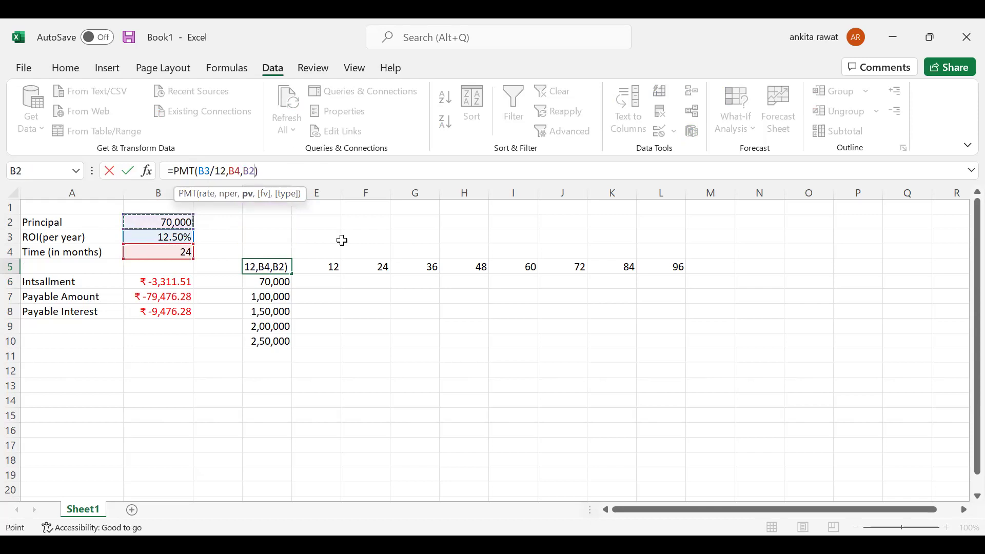
key(Return)
click(268, 267)
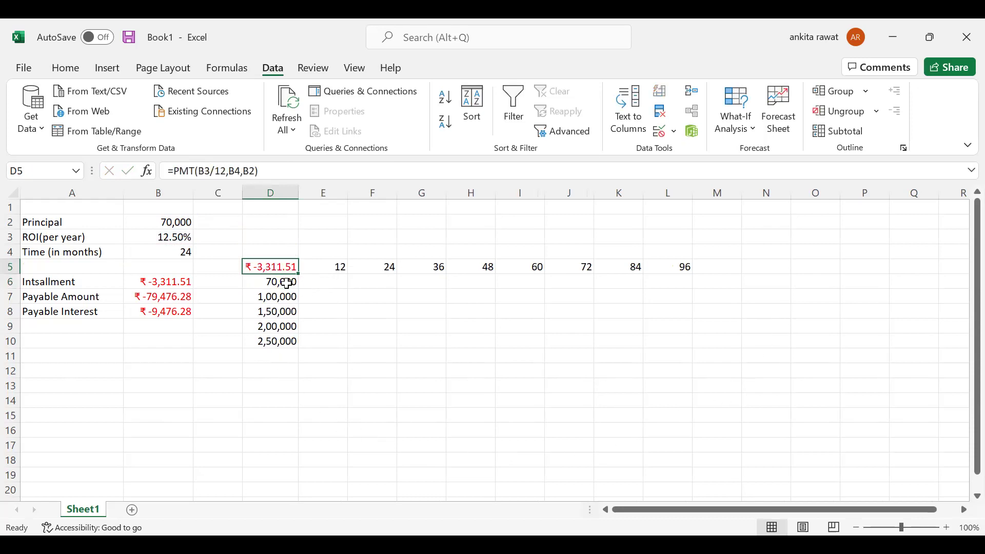
click(339, 280)
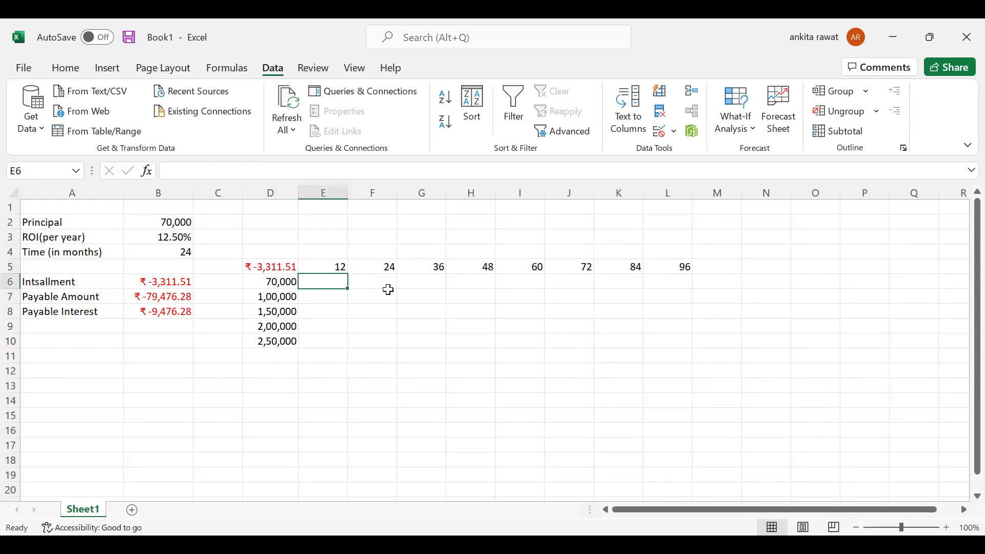
click(390, 281)
click(437, 286)
click(484, 286)
click(519, 289)
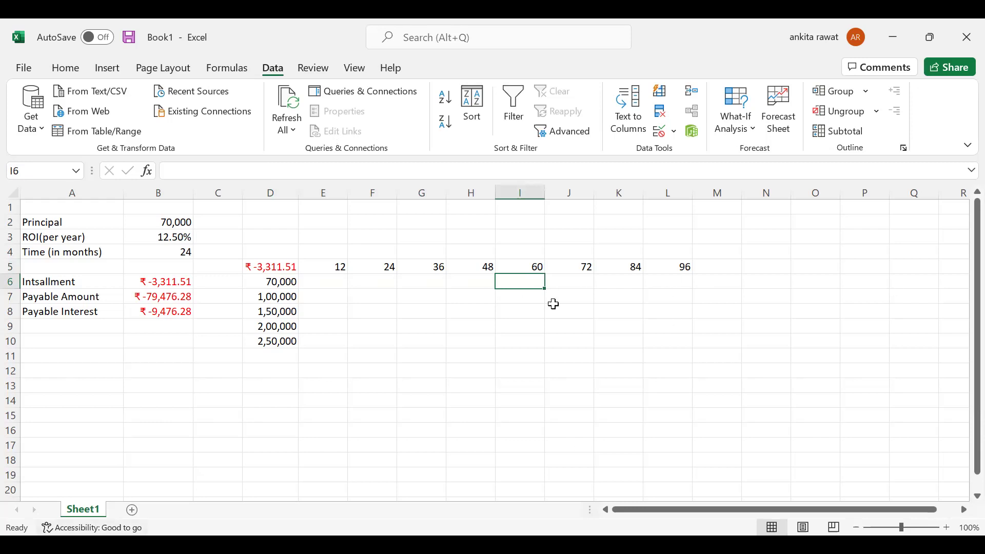
click(65, 68)
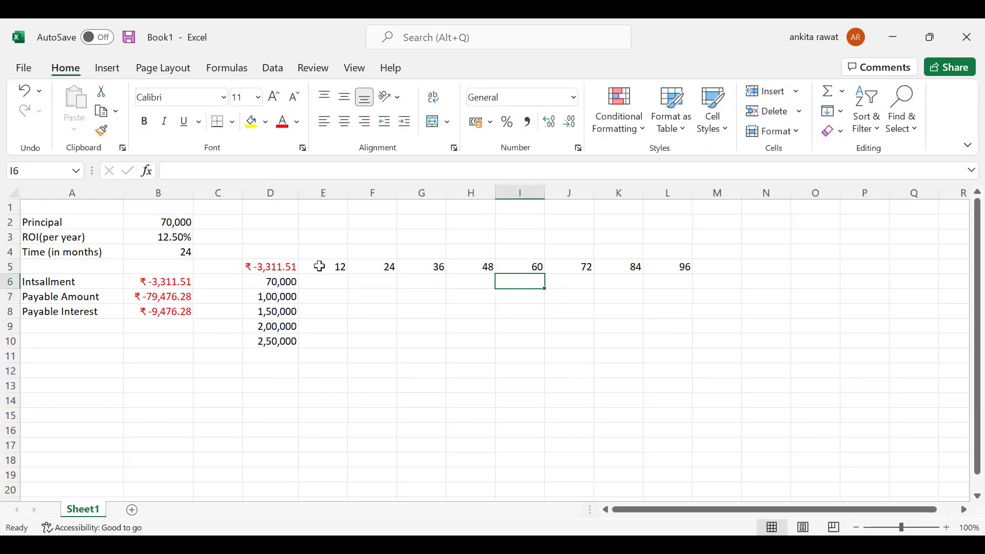
Step: Create a What-If data table over D5:L10 with row input cell $B$4 and column input cell $B$2
drag(249, 263, 652, 341)
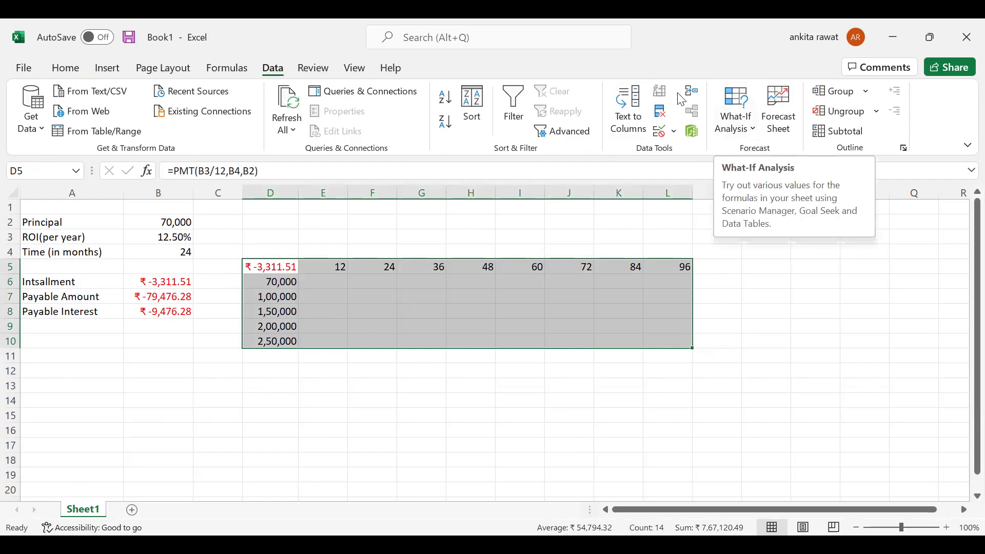
click(756, 126)
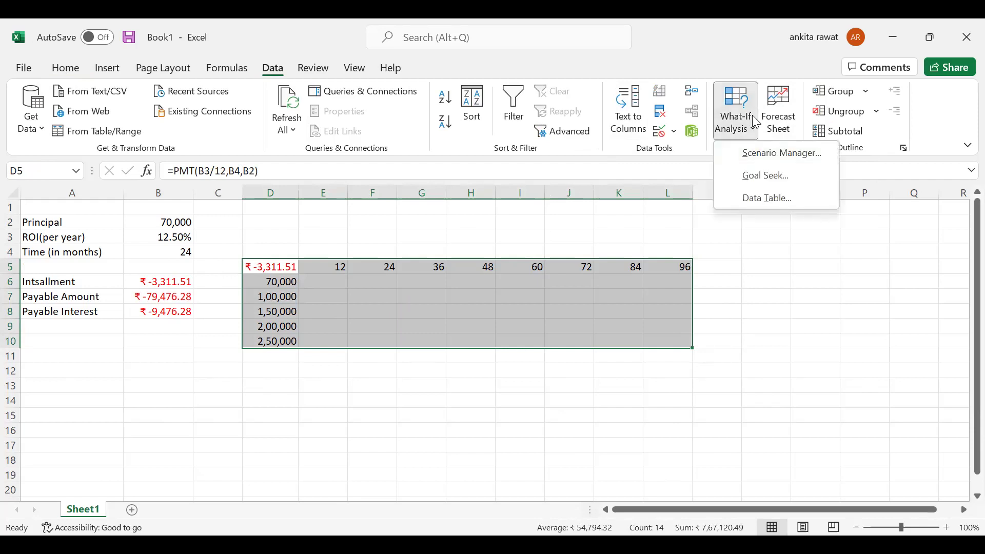
click(752, 192)
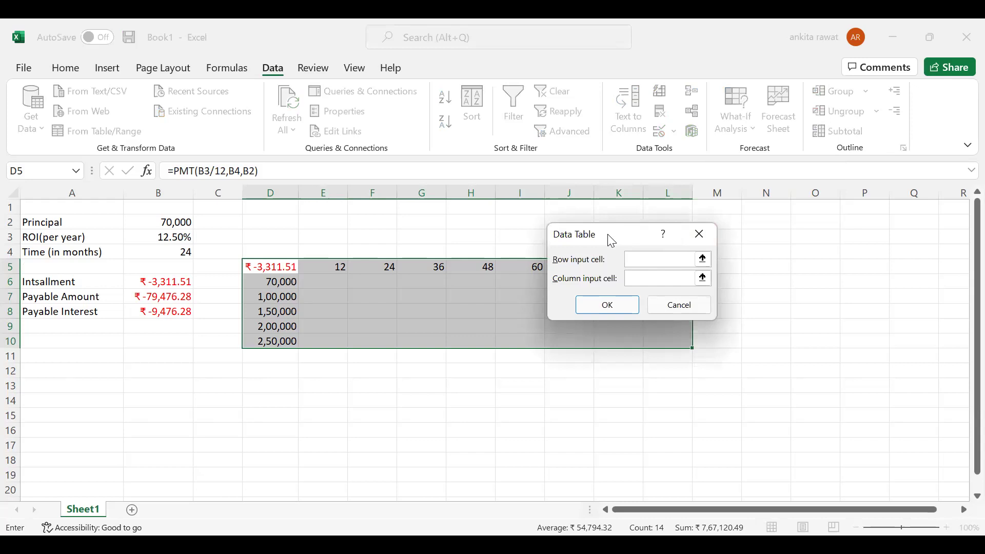
drag(611, 240, 613, 155)
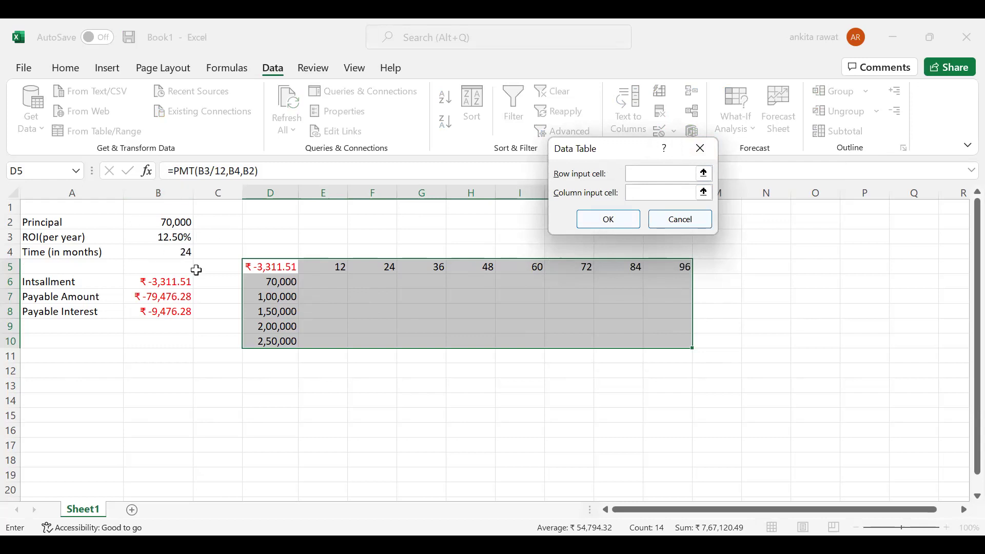
click(185, 252)
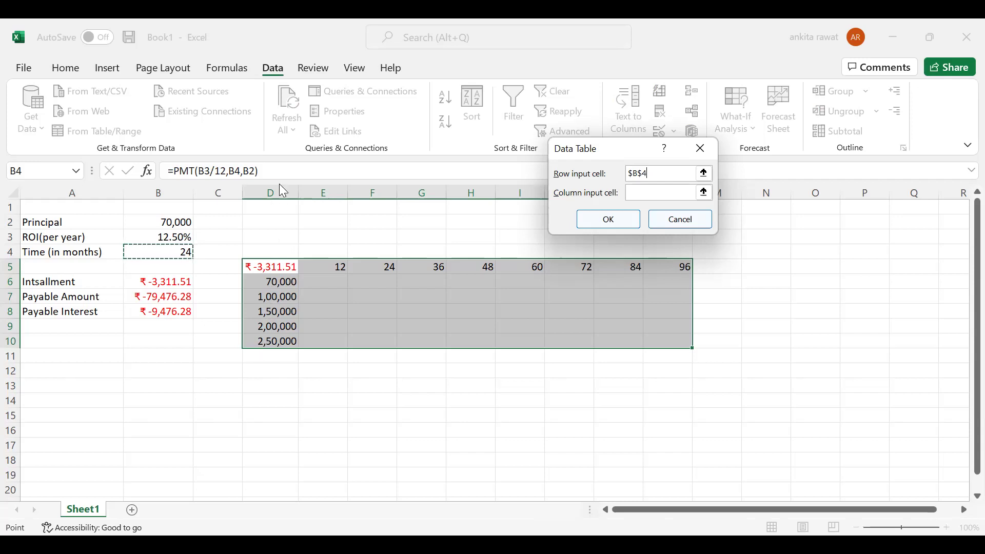
click(655, 193)
click(149, 224)
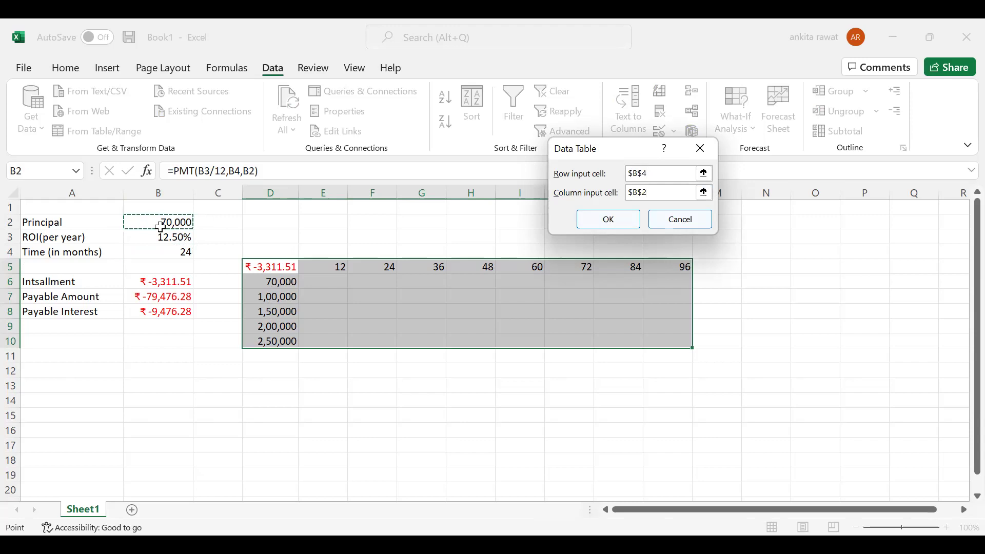
click(590, 224)
click(794, 345)
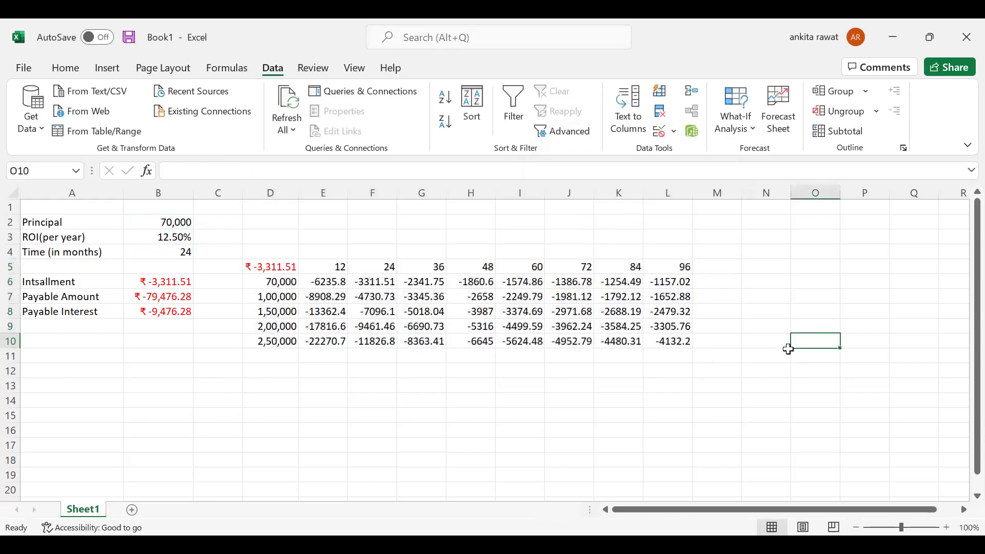
drag(249, 243, 670, 385)
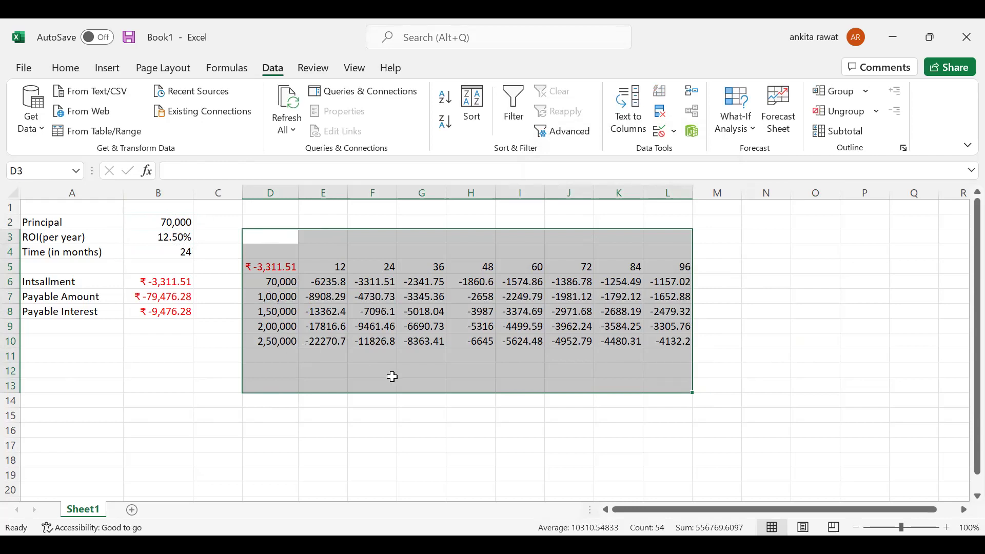
click(390, 373)
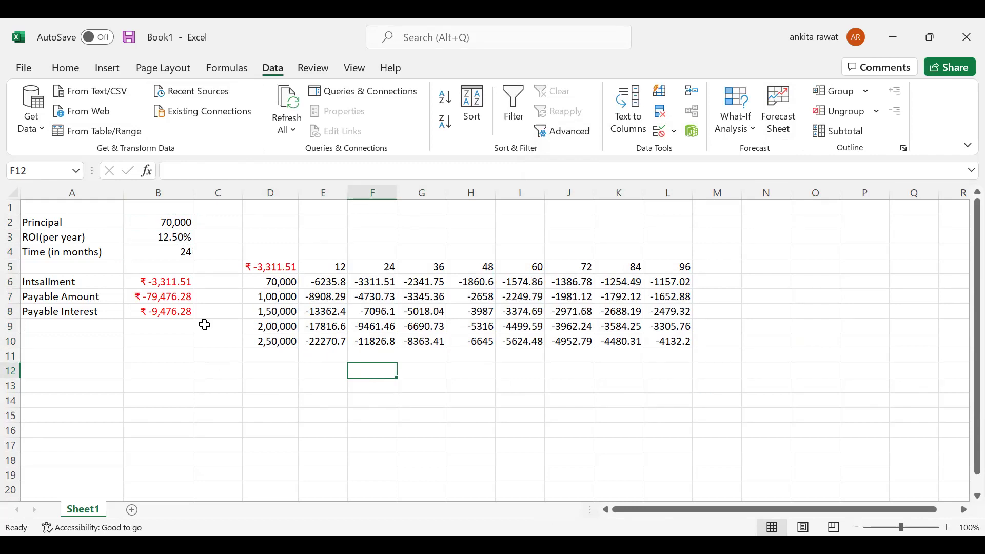
drag(736, 250, 257, 388)
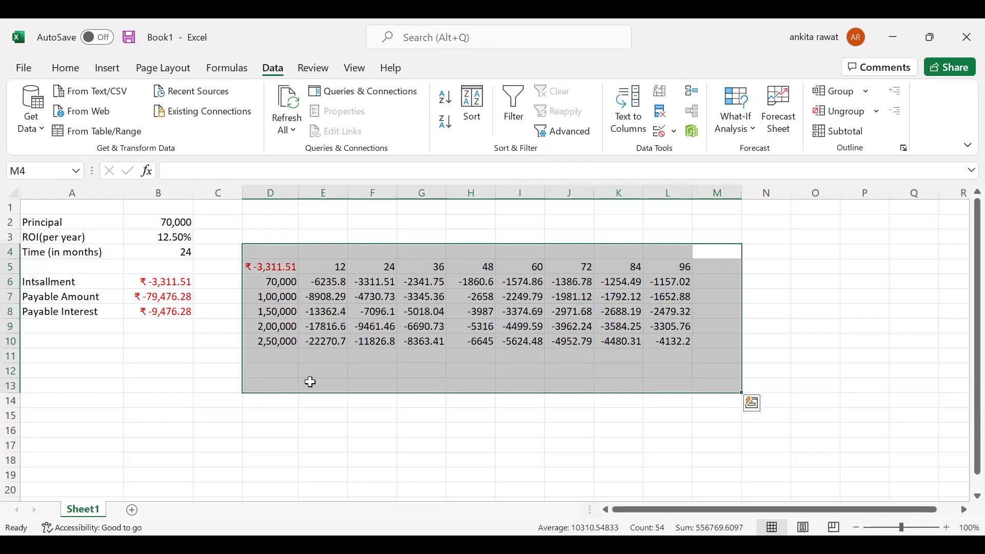